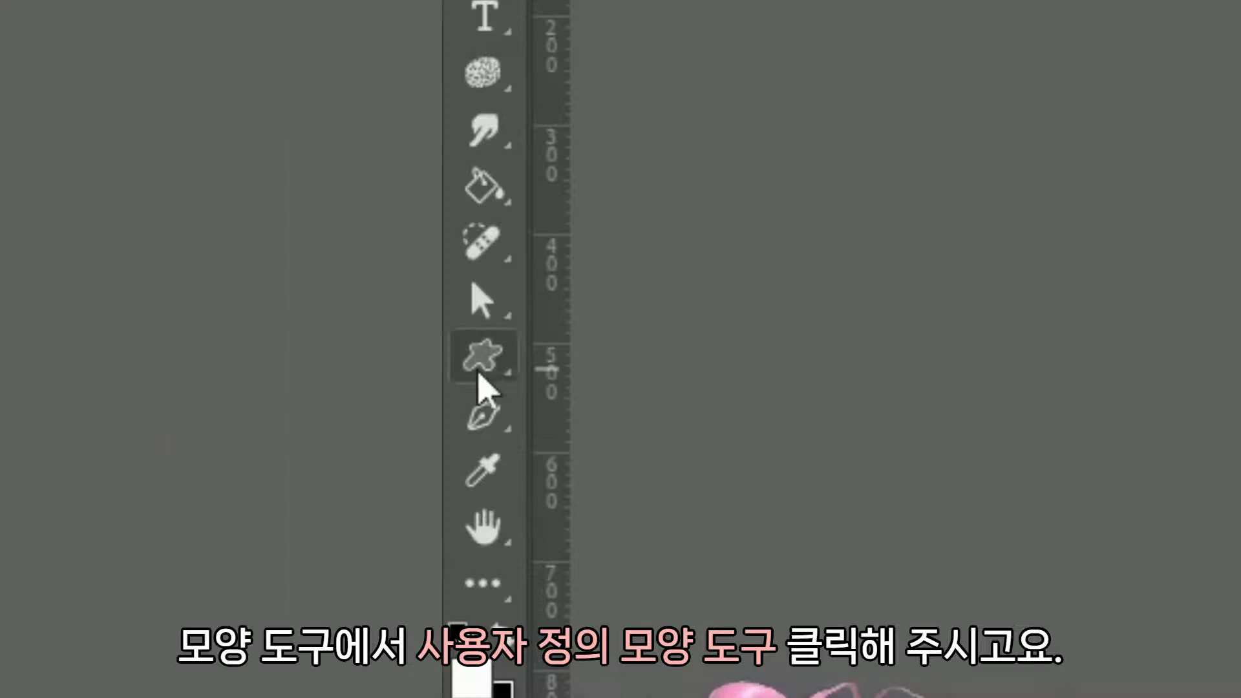
# Draw a heart about 1386 × 1208 px on the canvas with the Custom Shape tool, and centre it on the canvas
pyautogui.rightClick(12, 304)
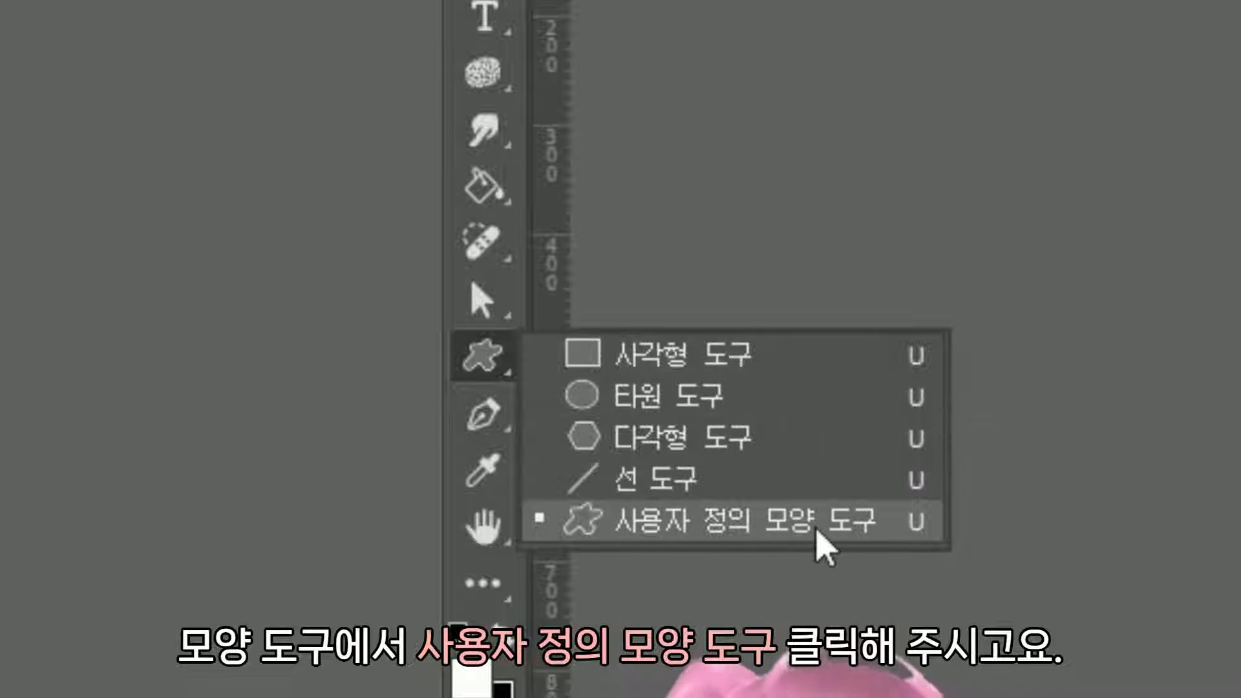
pyautogui.click(815, 541)
pyautogui.click(639, 52)
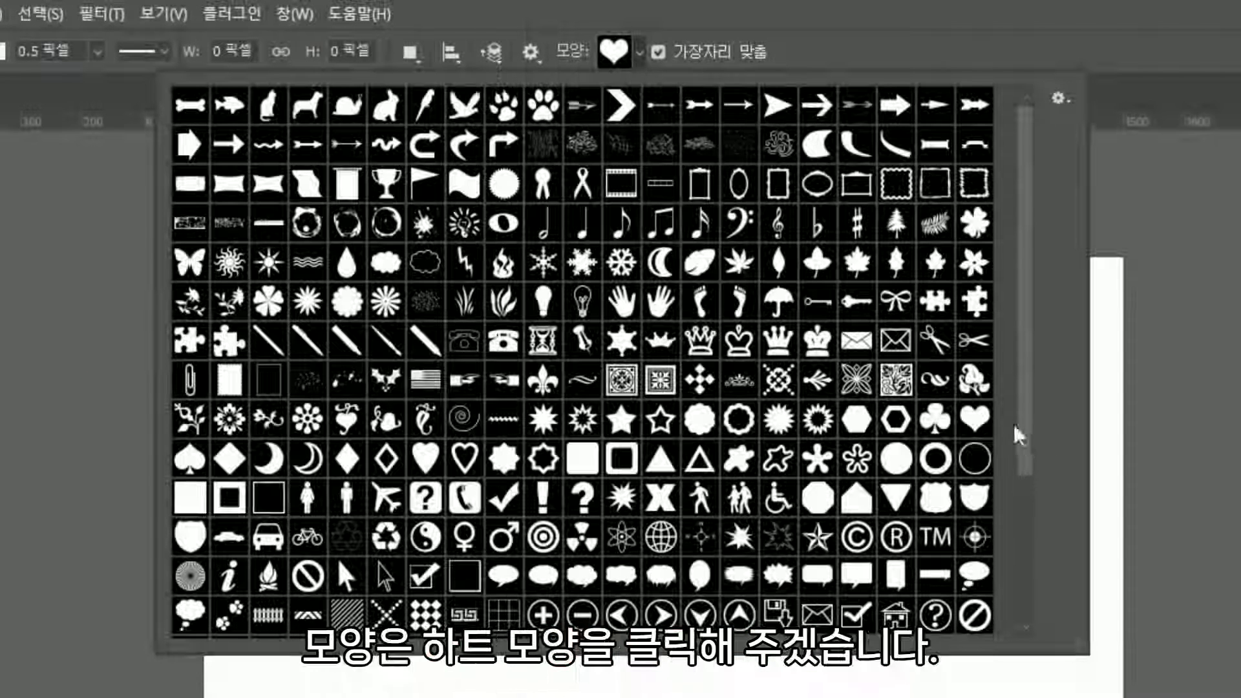
pyautogui.click(975, 420)
pyautogui.click(1155, 47)
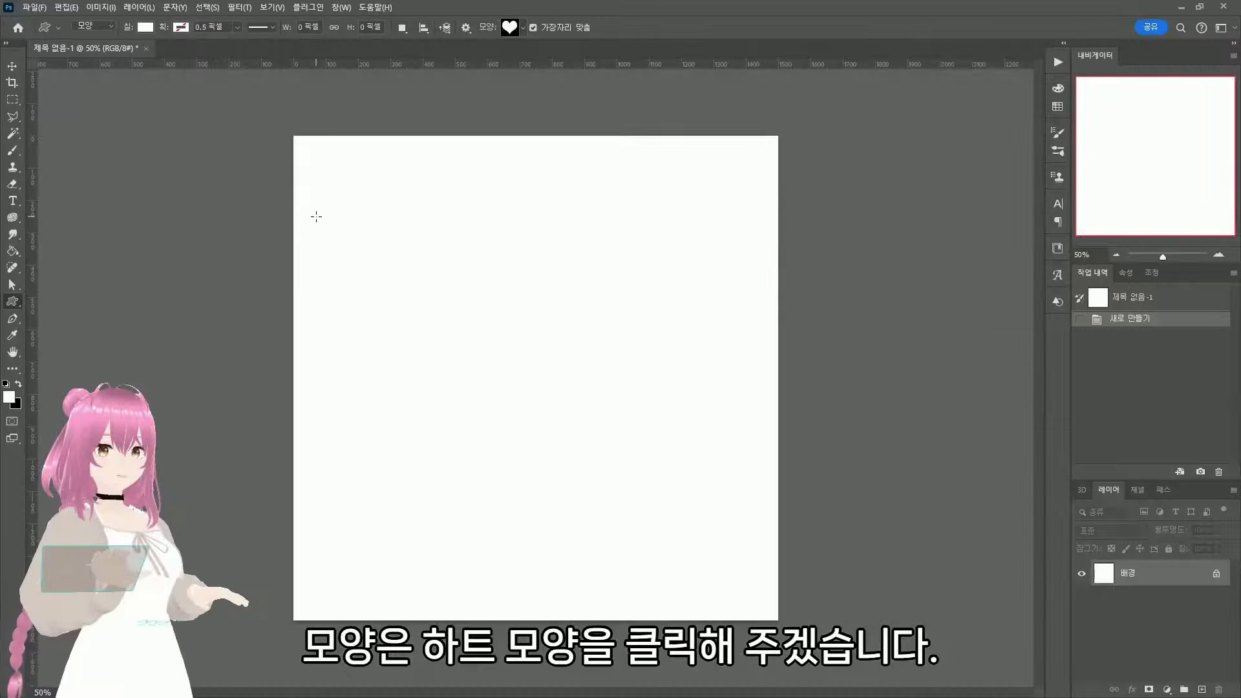
pyautogui.moveTo(316, 213); pyautogui.dragTo(764, 605)
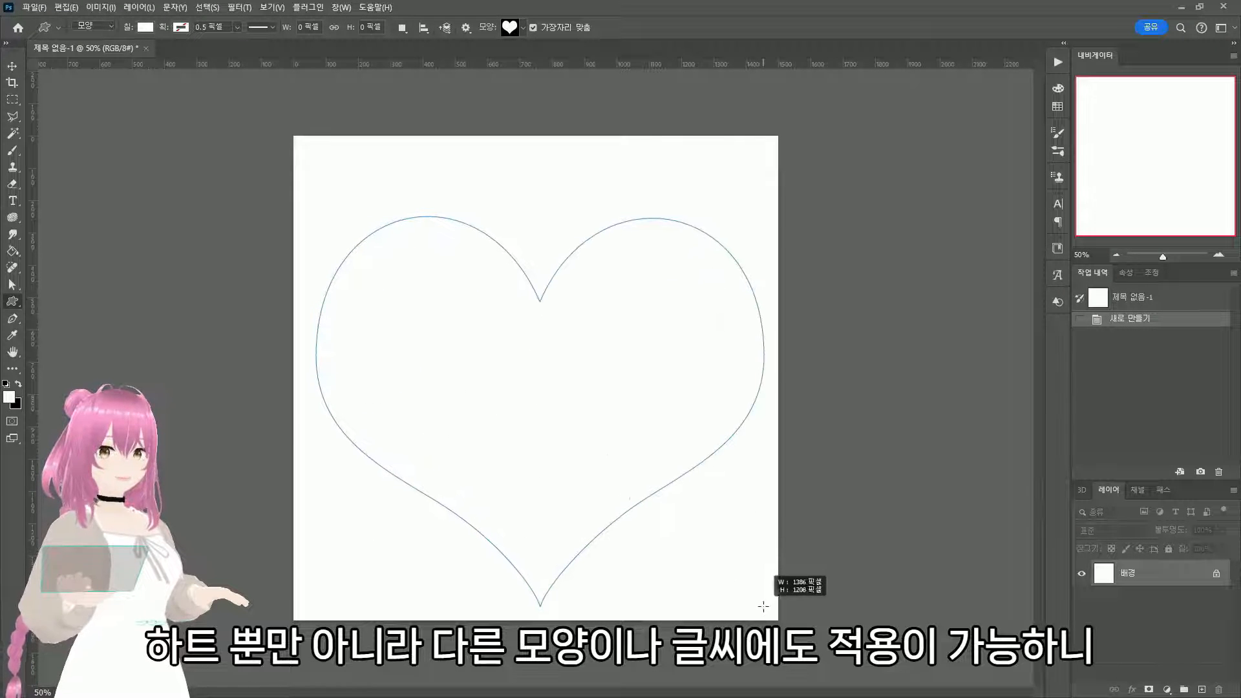
pyautogui.press('v')
pyautogui.moveTo(602, 386); pyautogui.dragTo(569, 362)
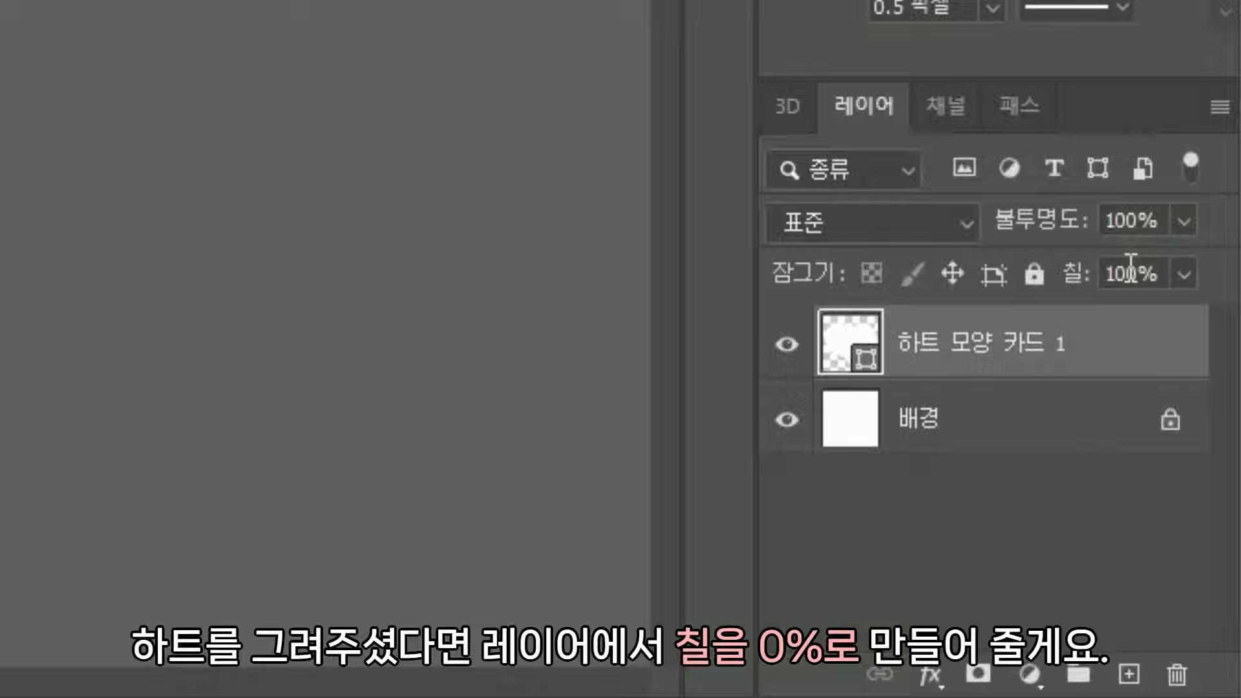
# Set the heart layer's fill to 0% and add a Bevel & Emboss effect to it
pyautogui.doubleClick(1131, 272)
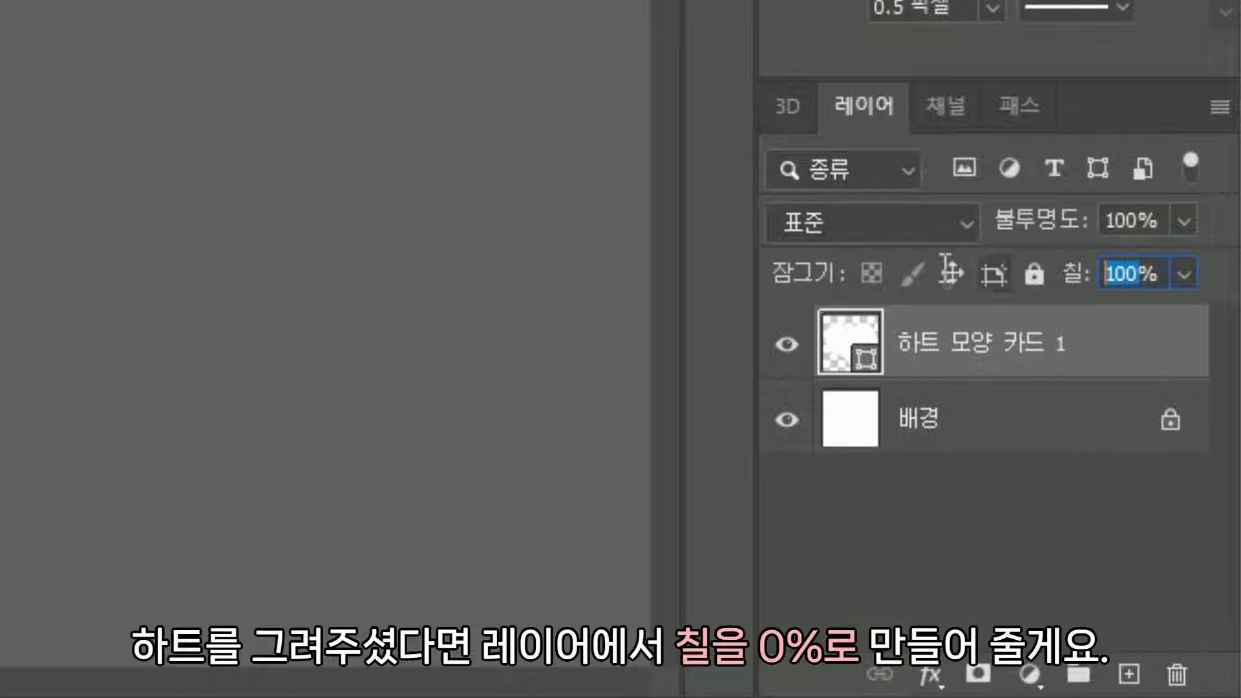
pyautogui.write('0')
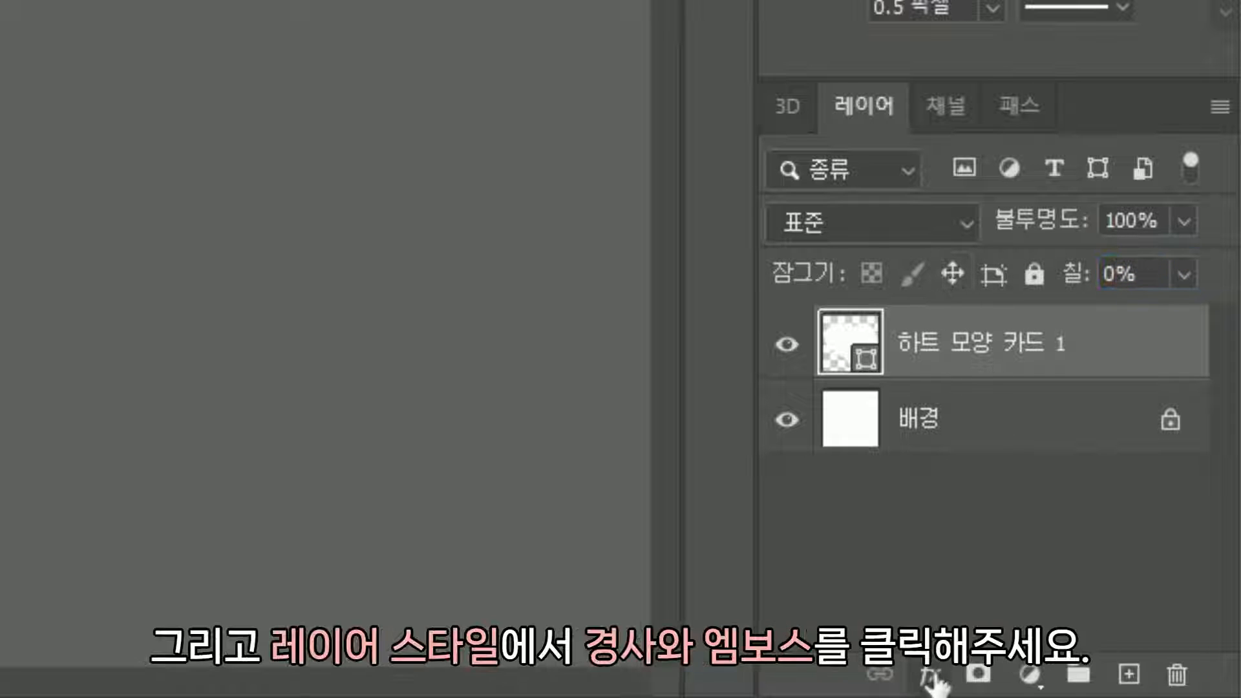
pyautogui.click(933, 675)
pyautogui.click(1081, 367)
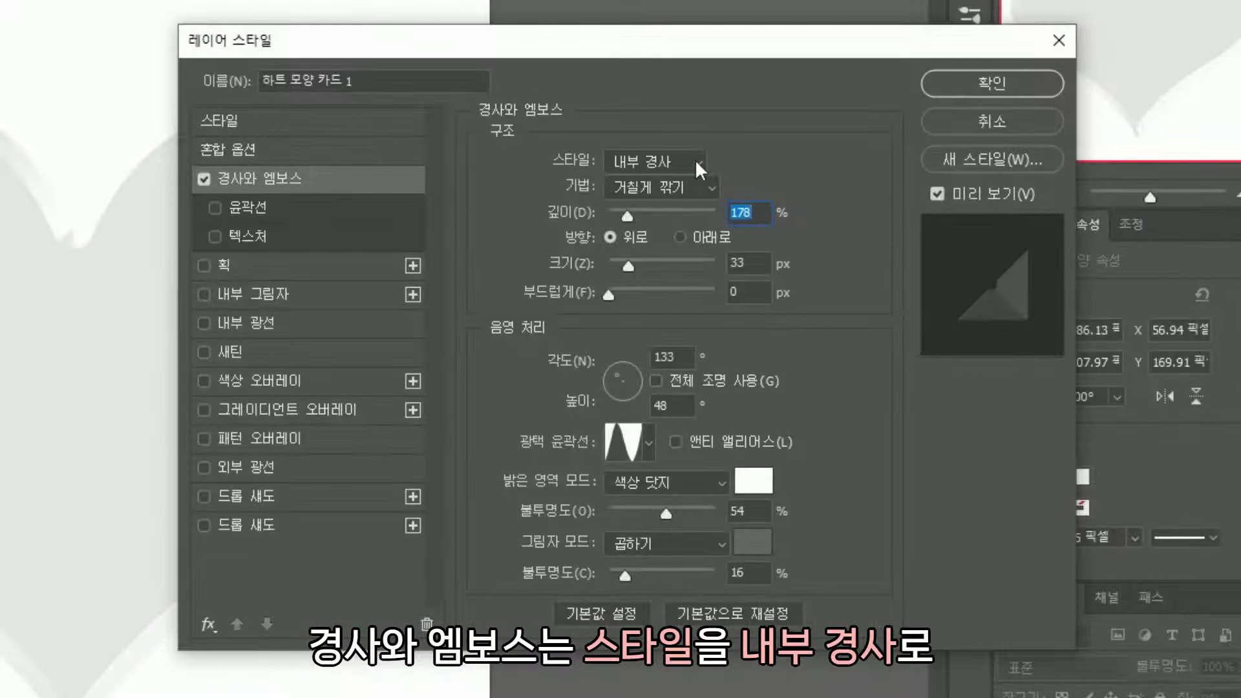
# Configure the bevel structure as Inner Bevel with the Smooth technique, 13% depth, 65 px size and 2 px soften
pyautogui.click(697, 163)
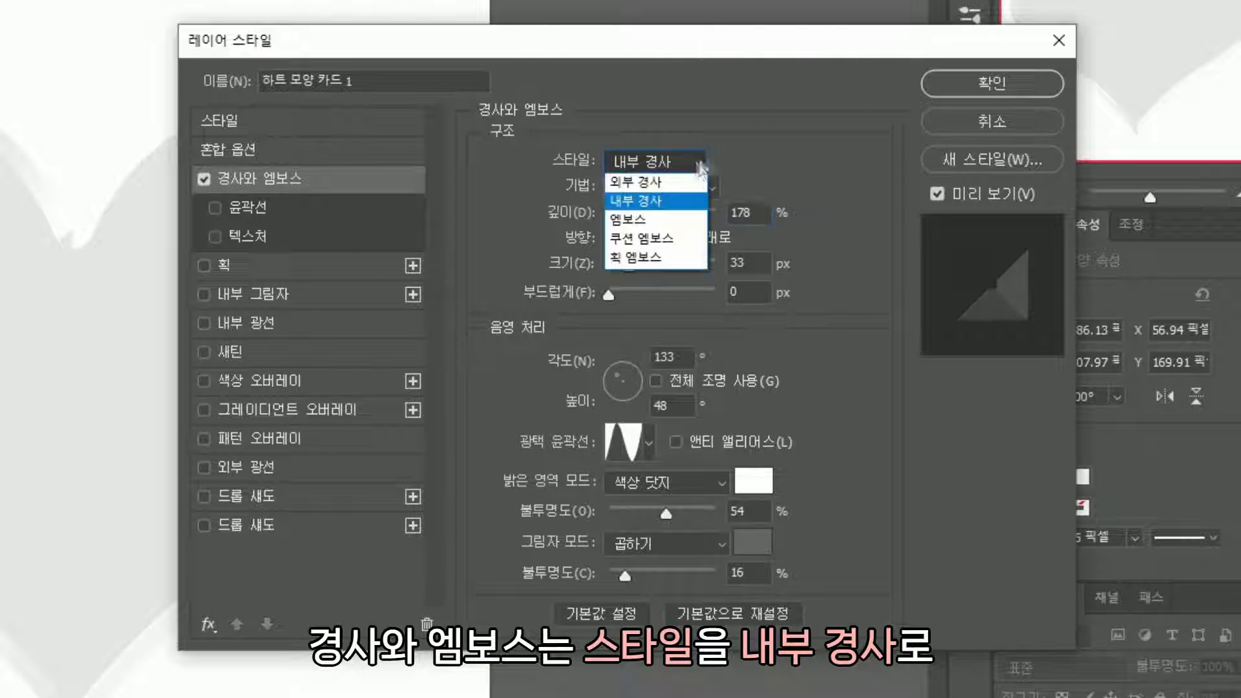
pyautogui.click(736, 163)
pyautogui.click(704, 183)
pyautogui.click(682, 206)
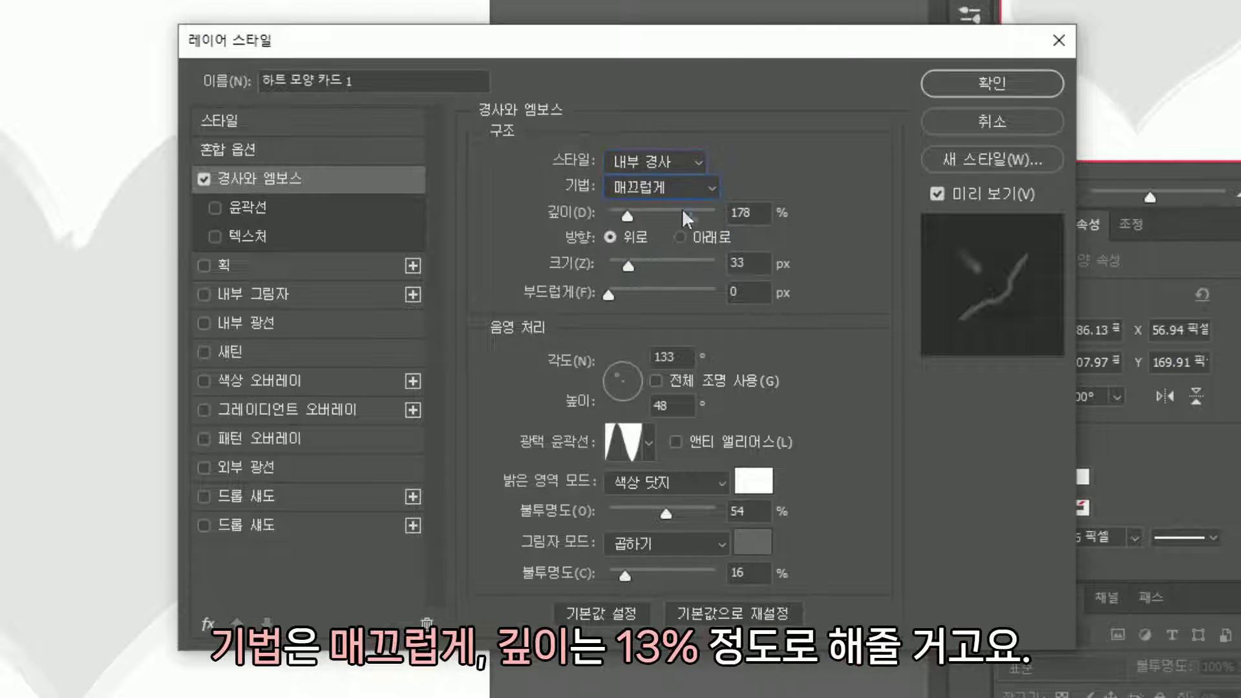
pyautogui.write('13')
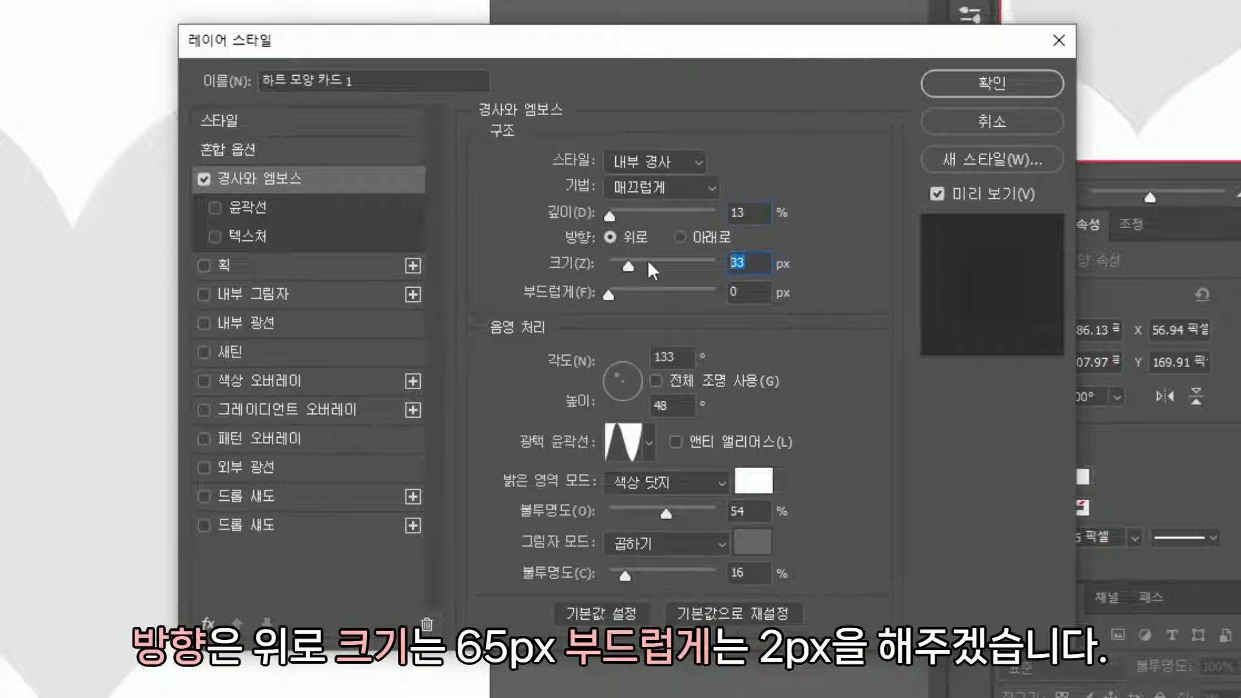
pyautogui.write('65')
pyautogui.write('2')
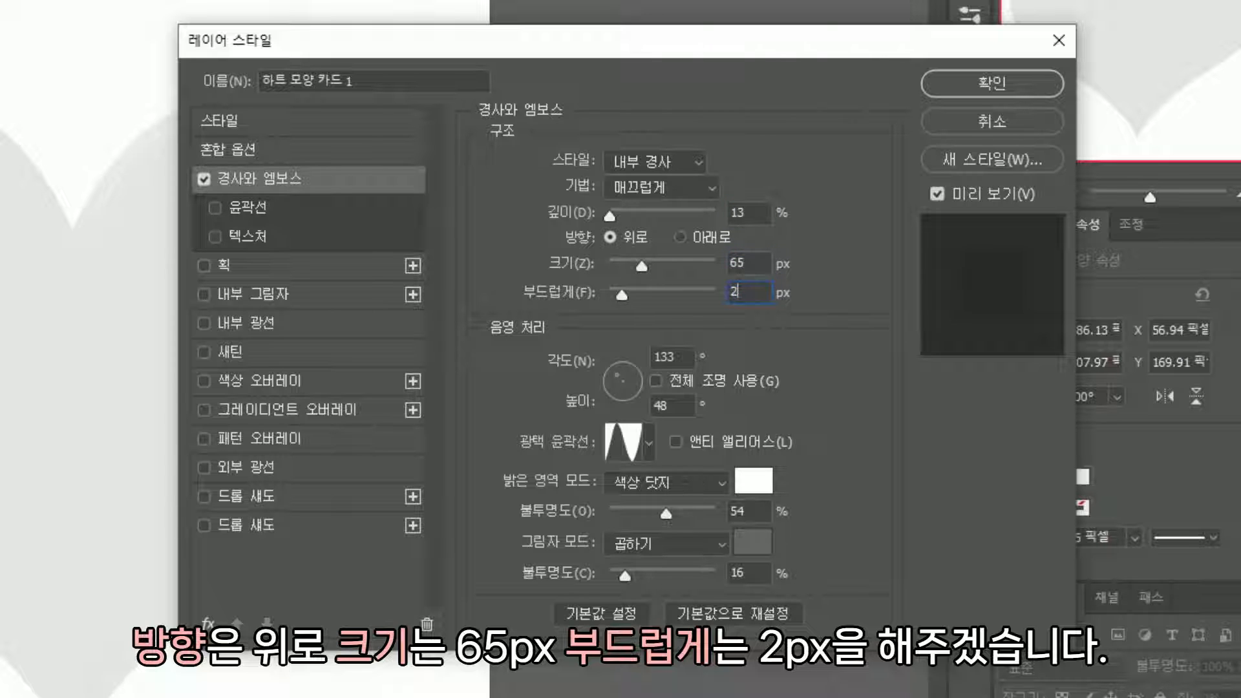
# Set the bevel shading angle to 90° and the altitude to 30°
pyautogui.click(687, 359)
pyautogui.write('90')
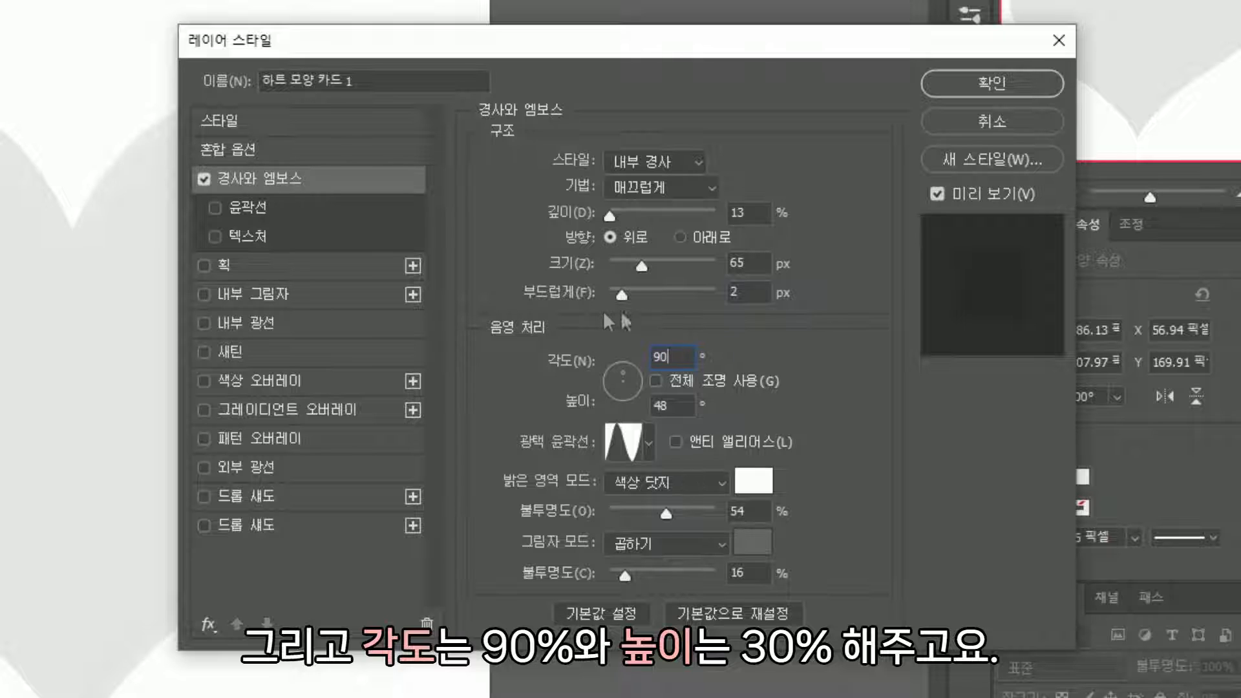
pyautogui.press('Tab')
pyautogui.write('30')
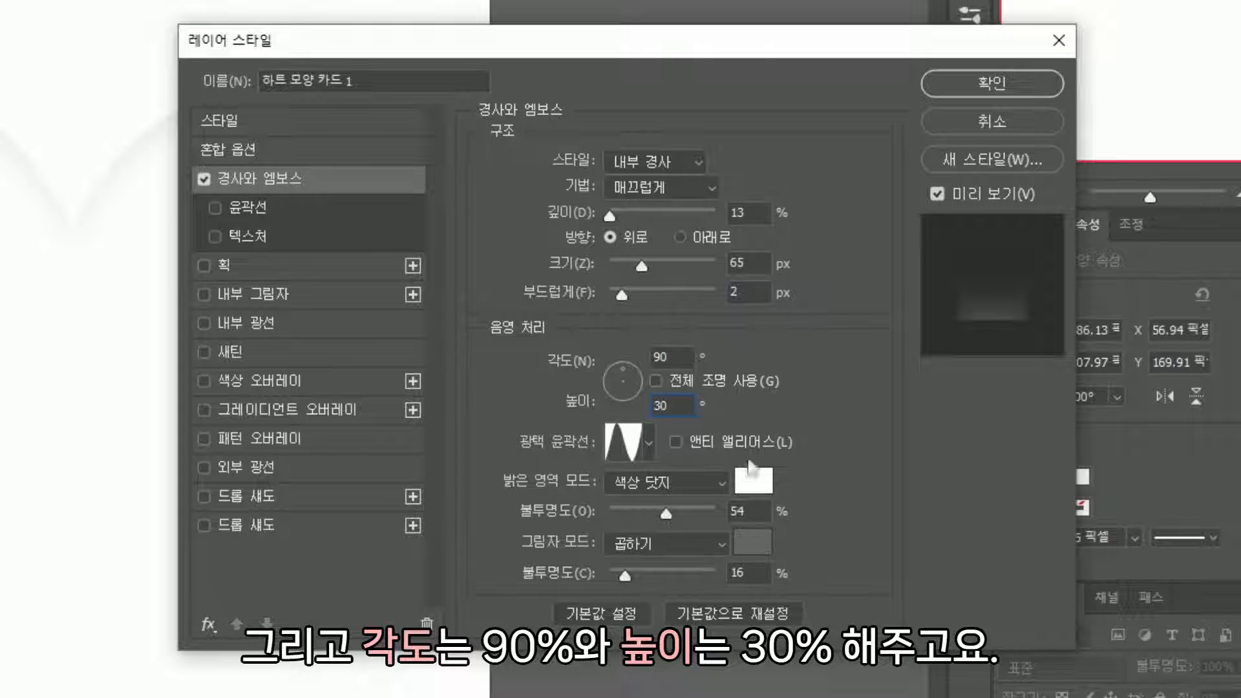
# Choose the Ring preset as the bevel's gloss contour
pyautogui.click(649, 444)
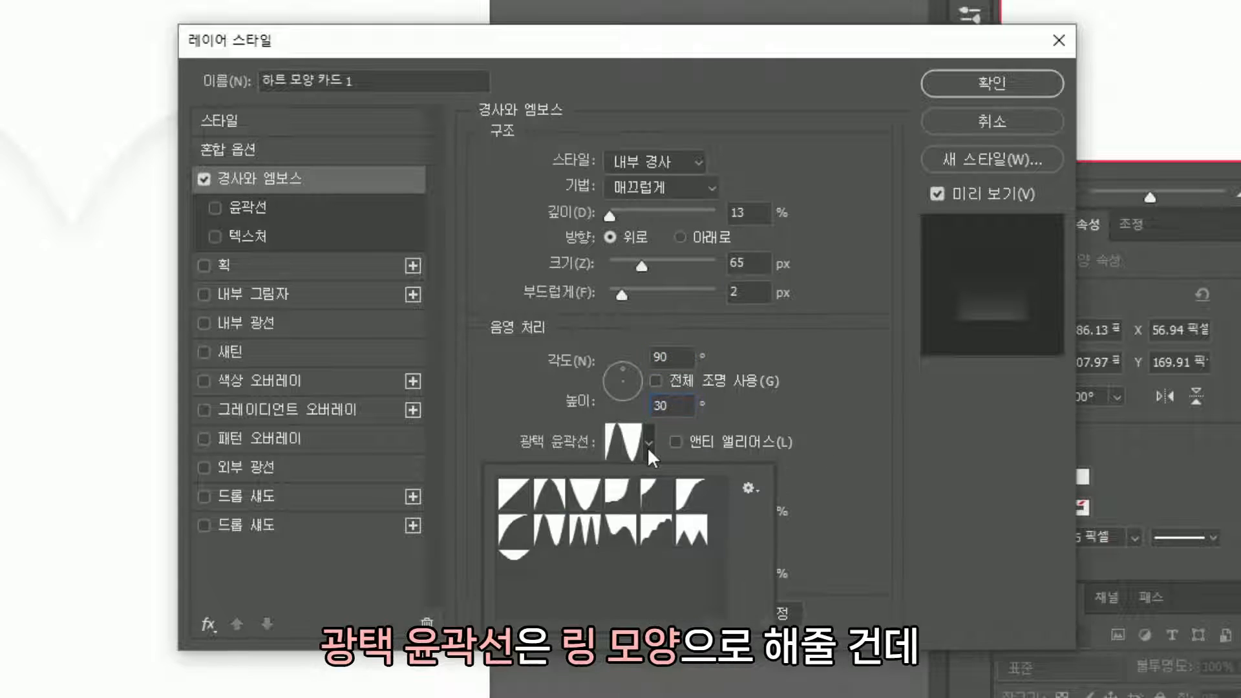
pyautogui.click(549, 530)
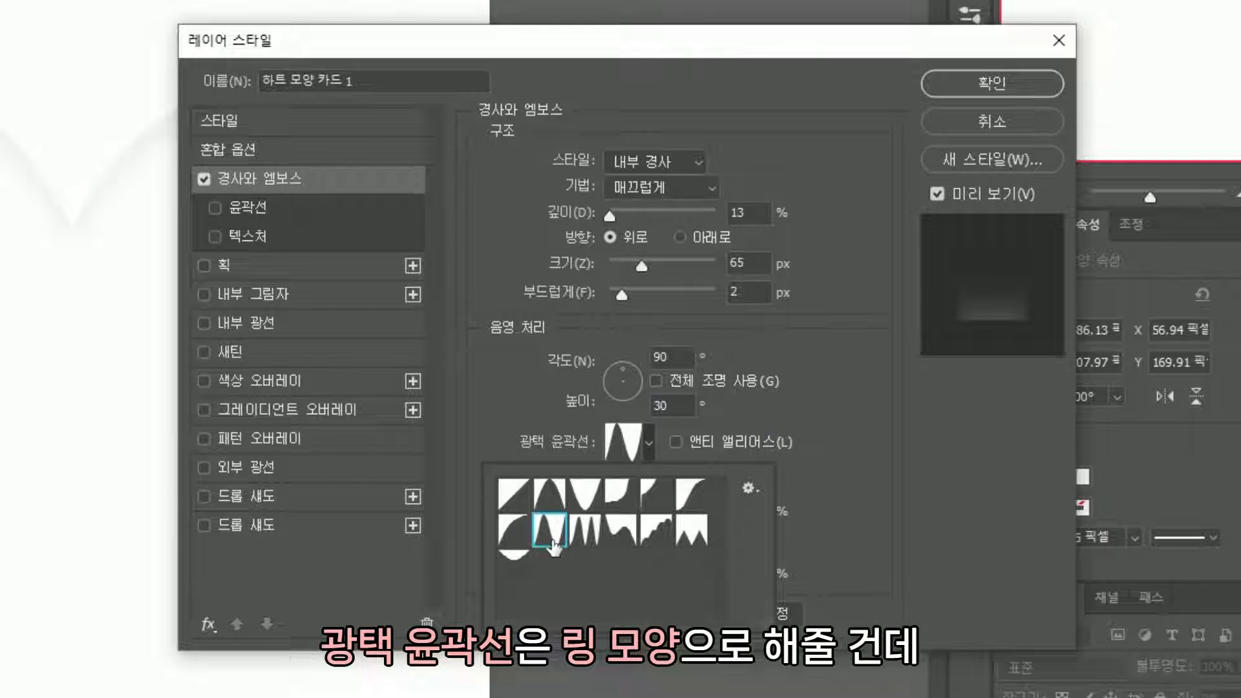
pyautogui.click(622, 453)
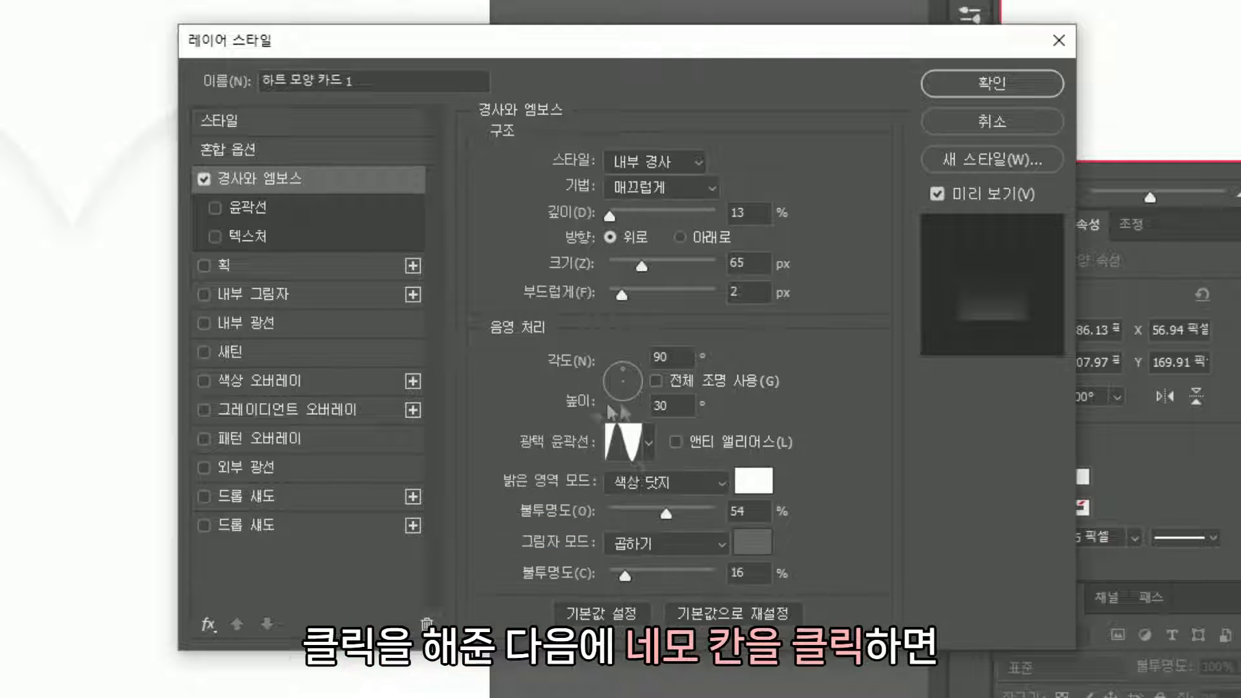
# Reshape the gloss contour curve, raising its start to 70% output, lowering the peak to points 24/76 and 38/86, and raising the valley to 77/16
pyautogui.click(622, 451)
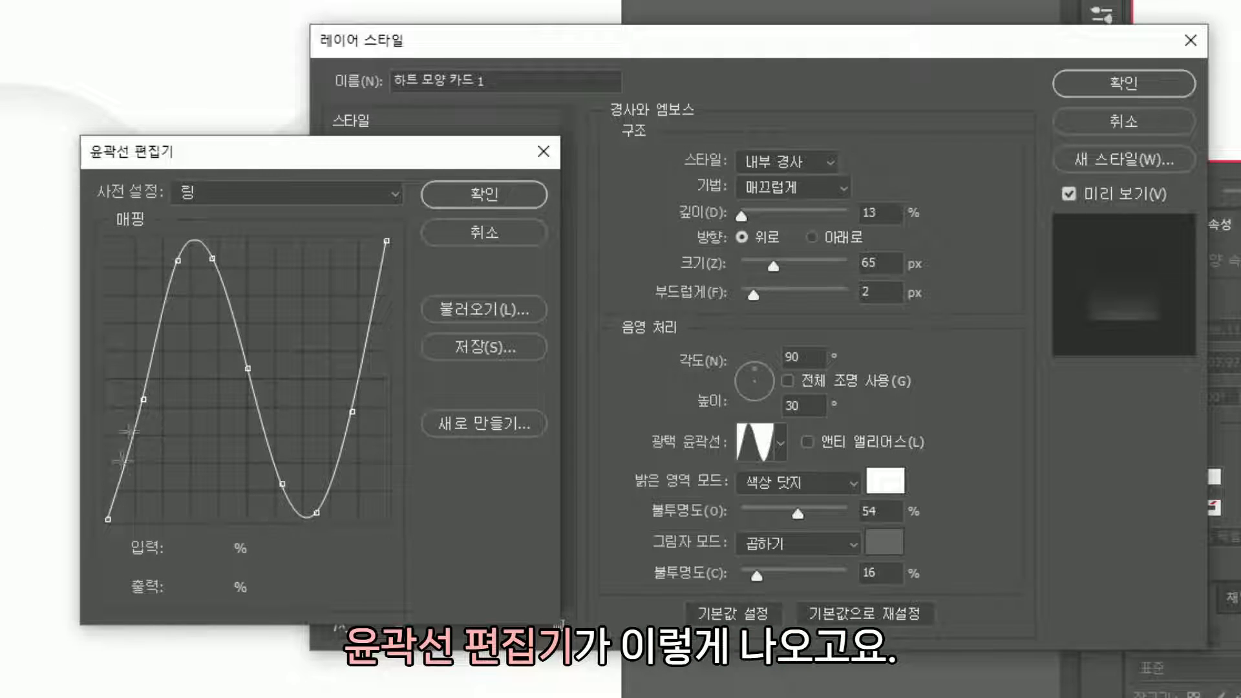
pyautogui.moveTo(108, 519); pyautogui.dragTo(95, 323)
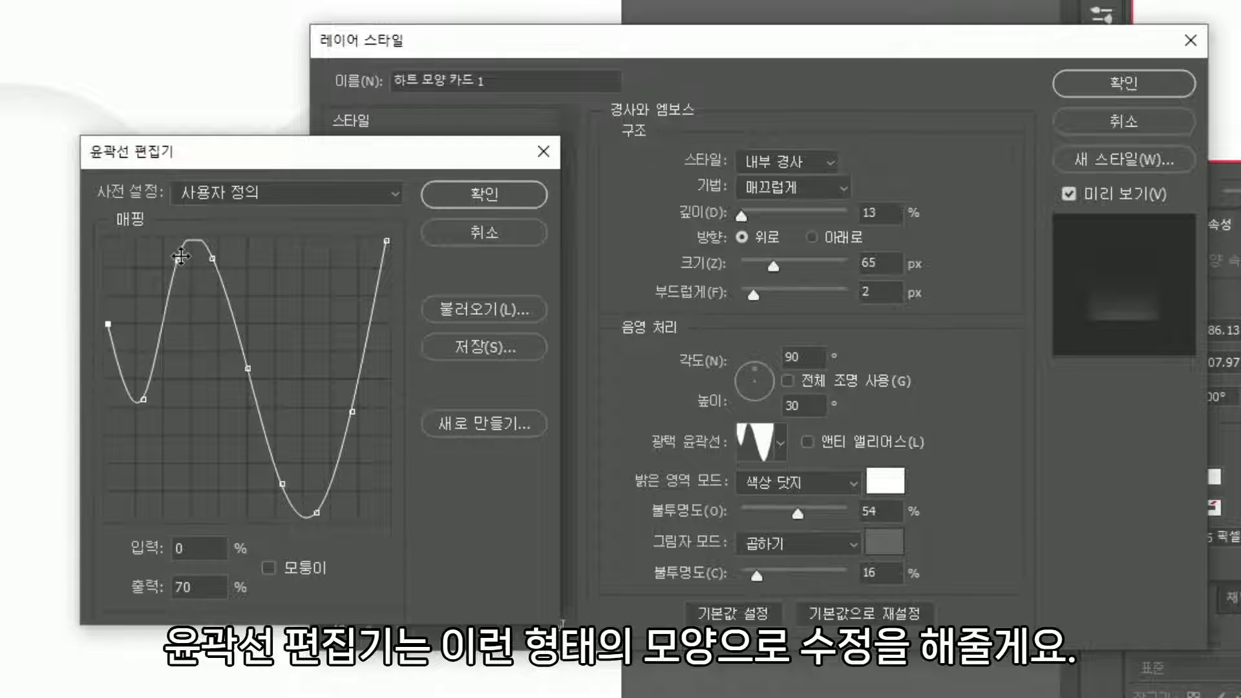
pyautogui.moveTo(180, 263); pyautogui.dragTo(174, 307)
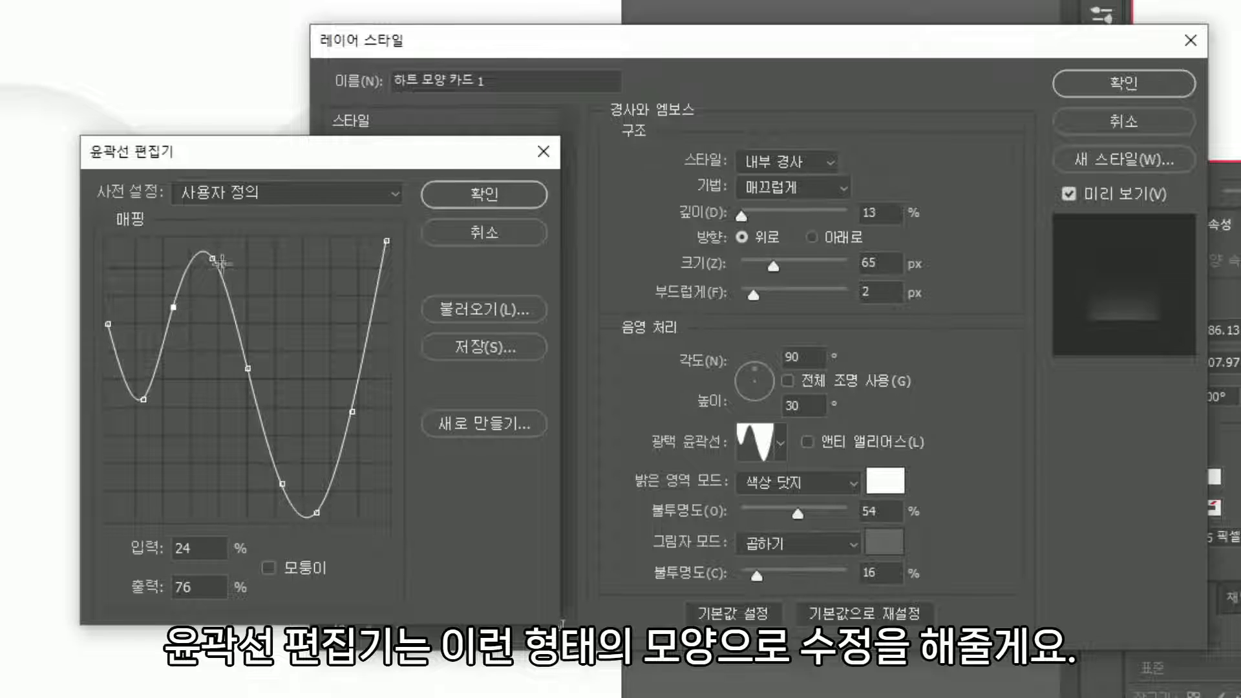
pyautogui.moveTo(212, 258); pyautogui.dragTo(212, 280)
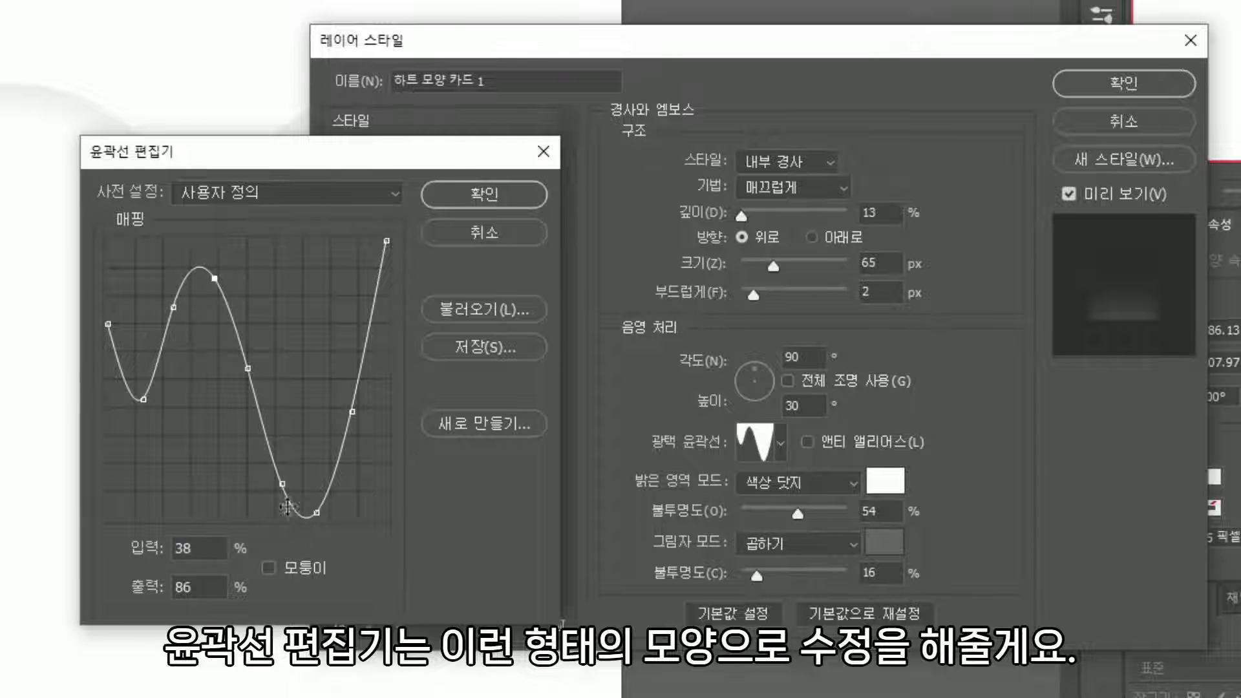
pyautogui.moveTo(282, 483); pyautogui.dragTo(279, 463)
pyautogui.moveTo(317, 504); pyautogui.dragTo(321, 477)
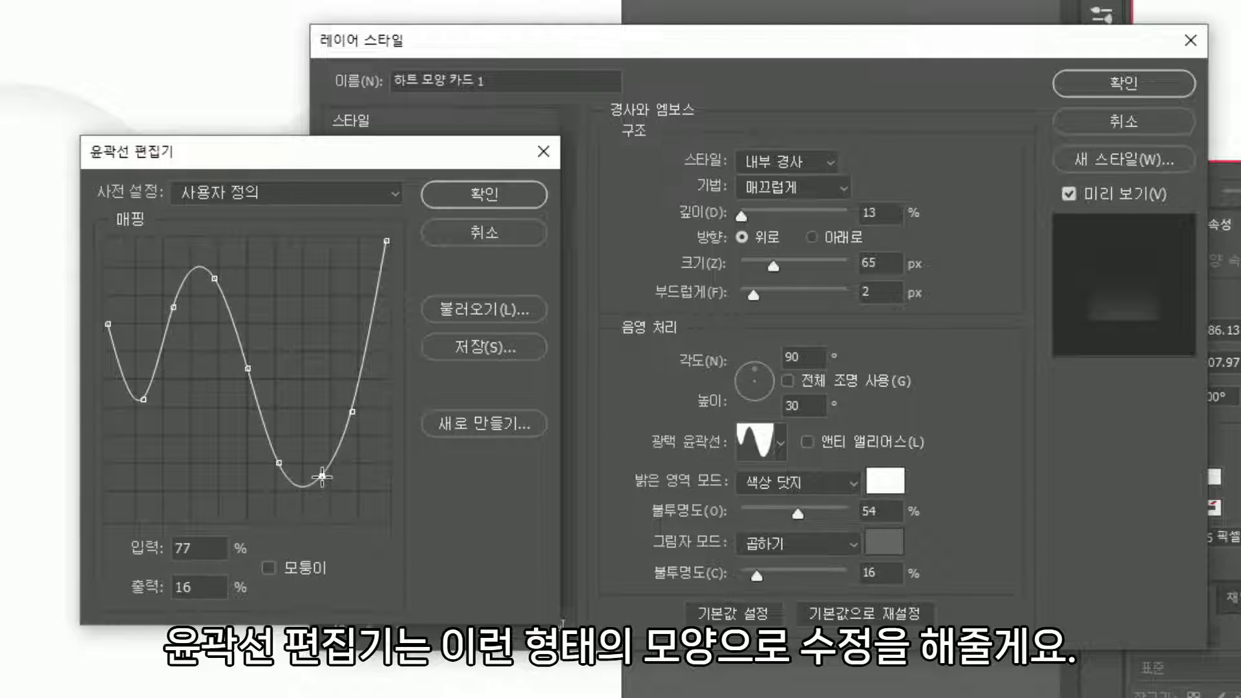
pyautogui.click(475, 193)
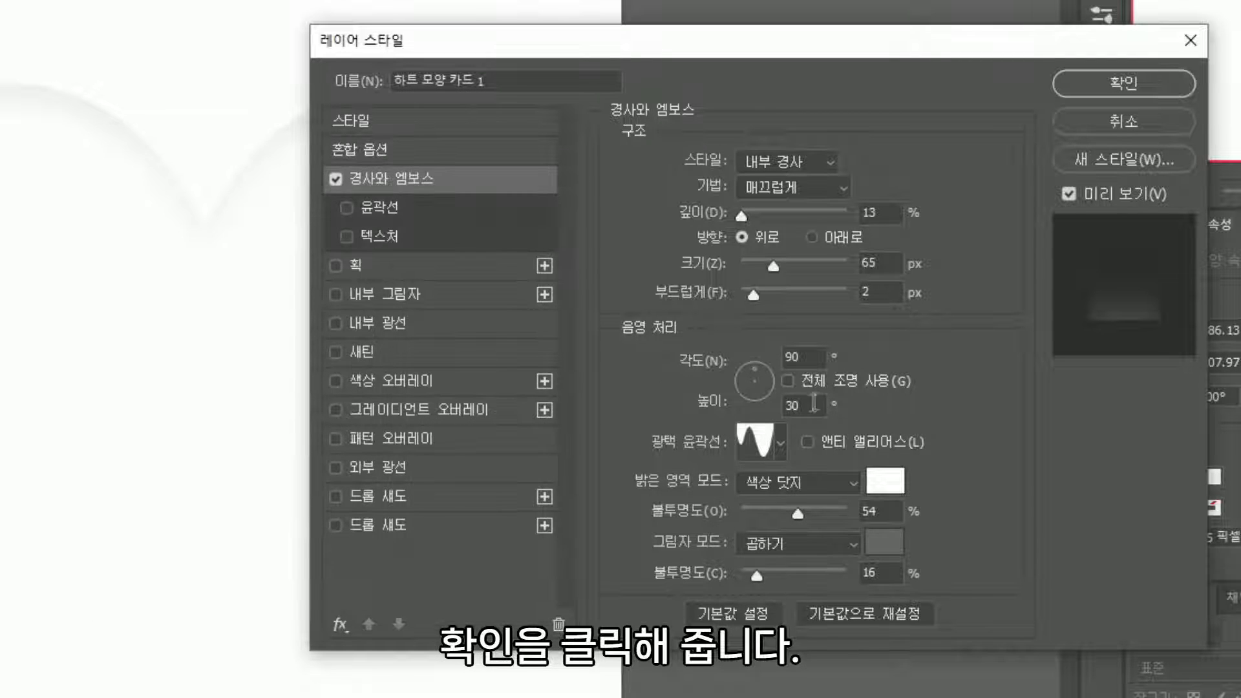
# Set the bevel's highlight opacity to 65% and accept white (ffffff) as the highlight colour
pyautogui.doubleClick(880, 510)
pyautogui.write('65')
pyautogui.click(773, 485)
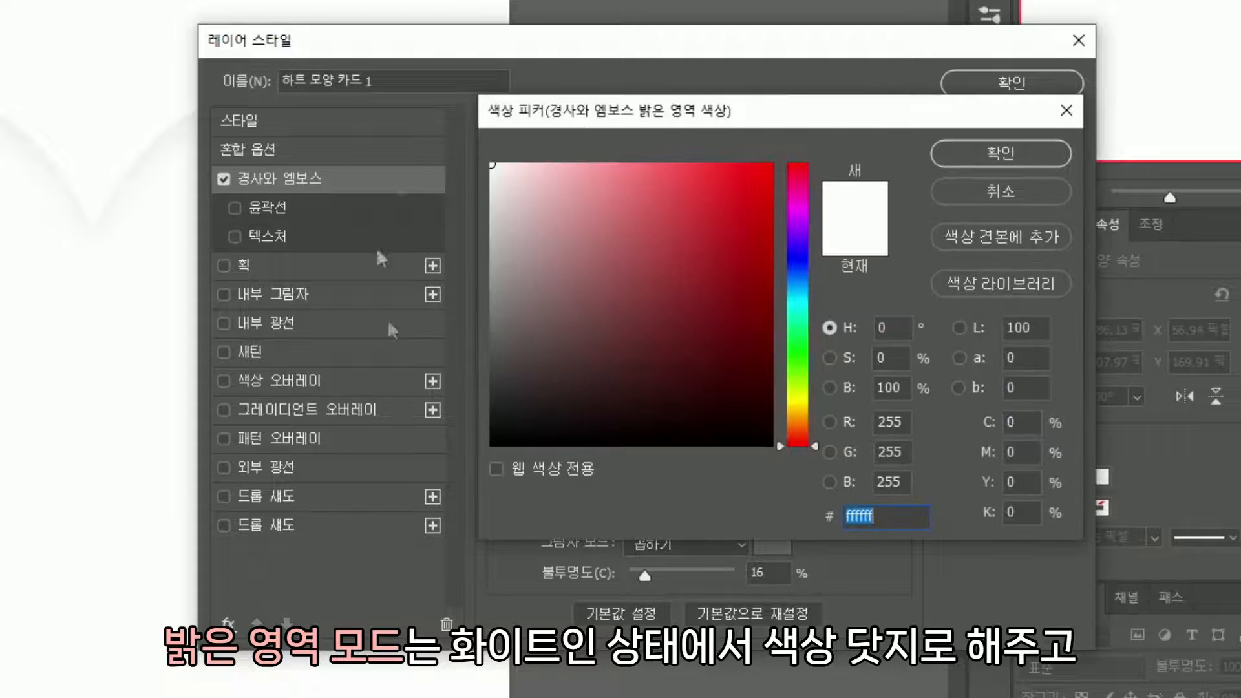
pyautogui.click(1017, 153)
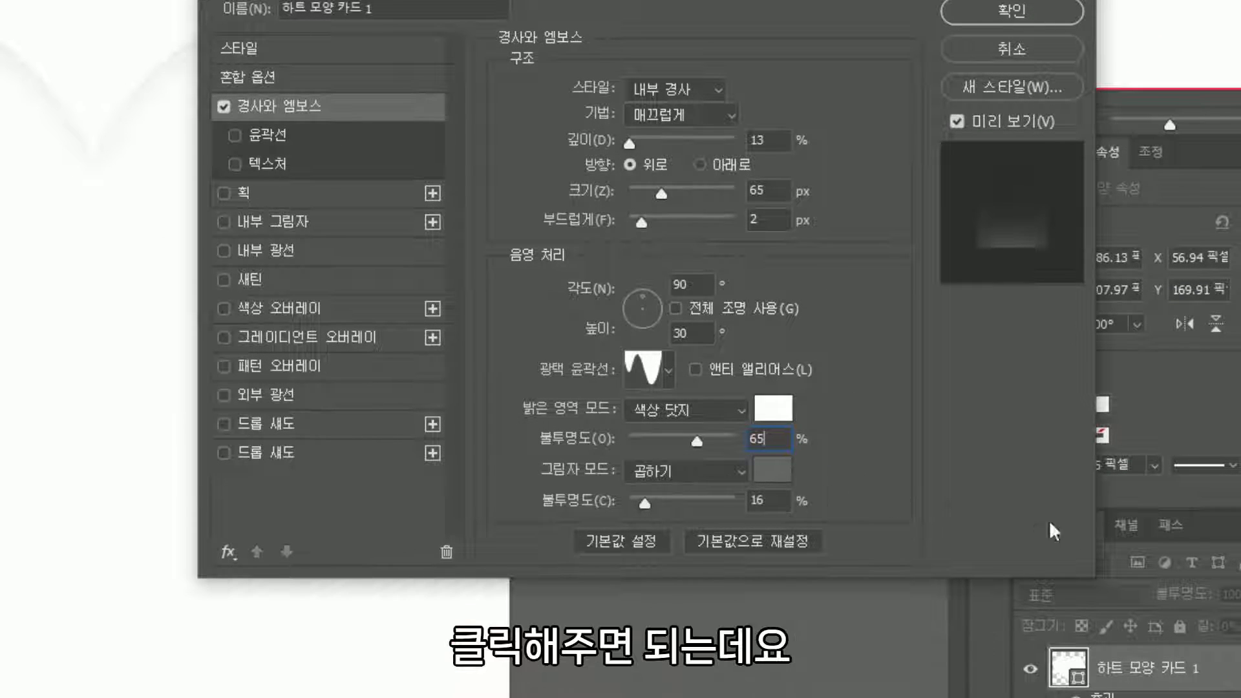
# Set the bevel's shadow mode to Normal and its shadow colour to a vivid pink
pyautogui.click(708, 475)
pyautogui.click(698, 272)
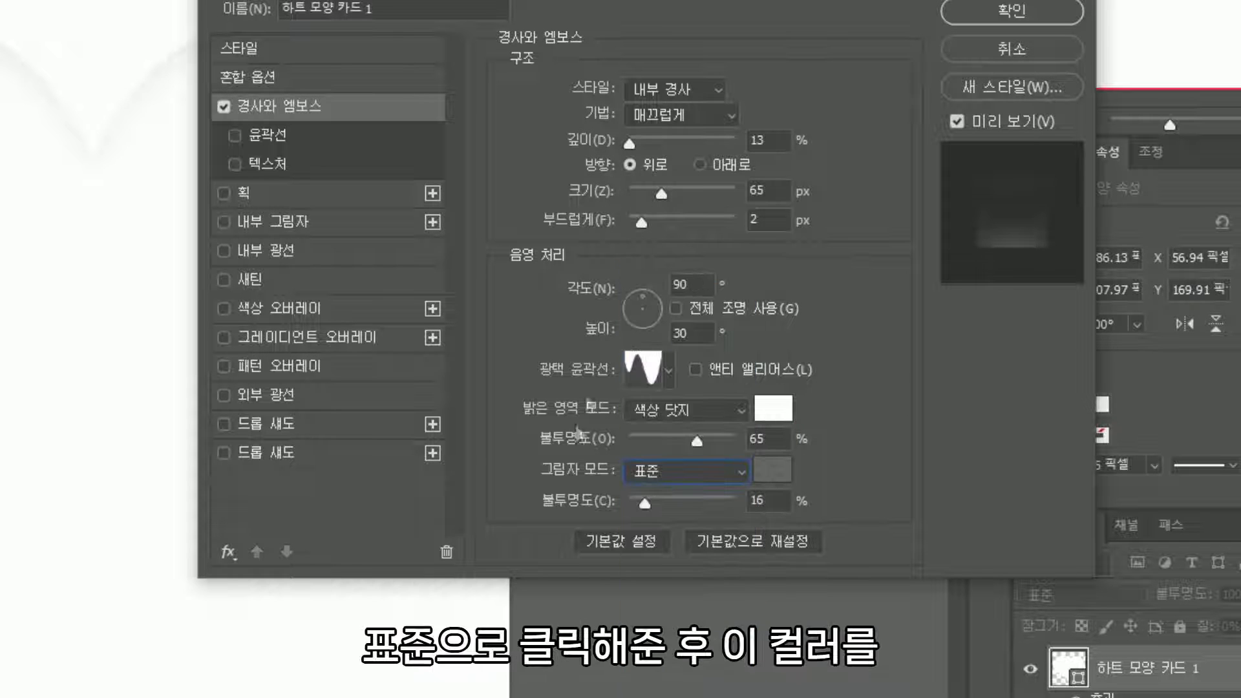
pyautogui.click(772, 474)
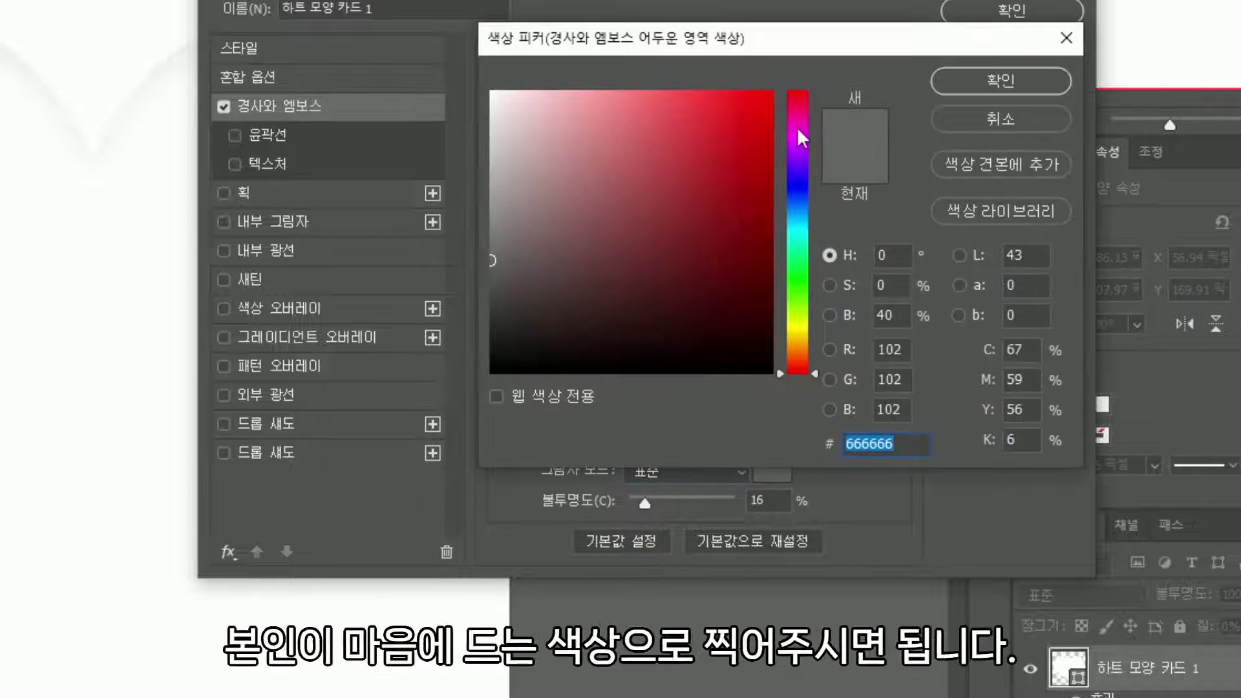
pyautogui.click(799, 106)
pyautogui.click(642, 91)
pyautogui.moveTo(641, 91); pyautogui.dragTo(699, 106)
pyautogui.click(992, 82)
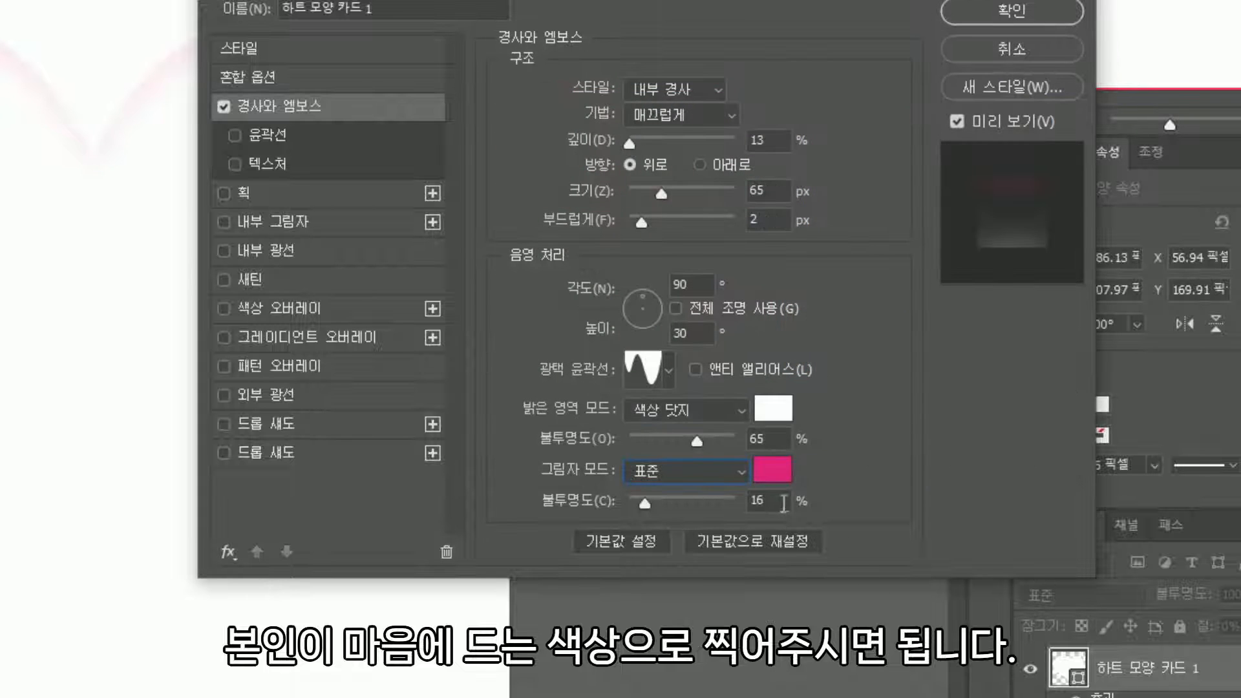
# Set the bevel's shadow opacity to 35%
pyautogui.click(783, 501)
pyautogui.write('36')
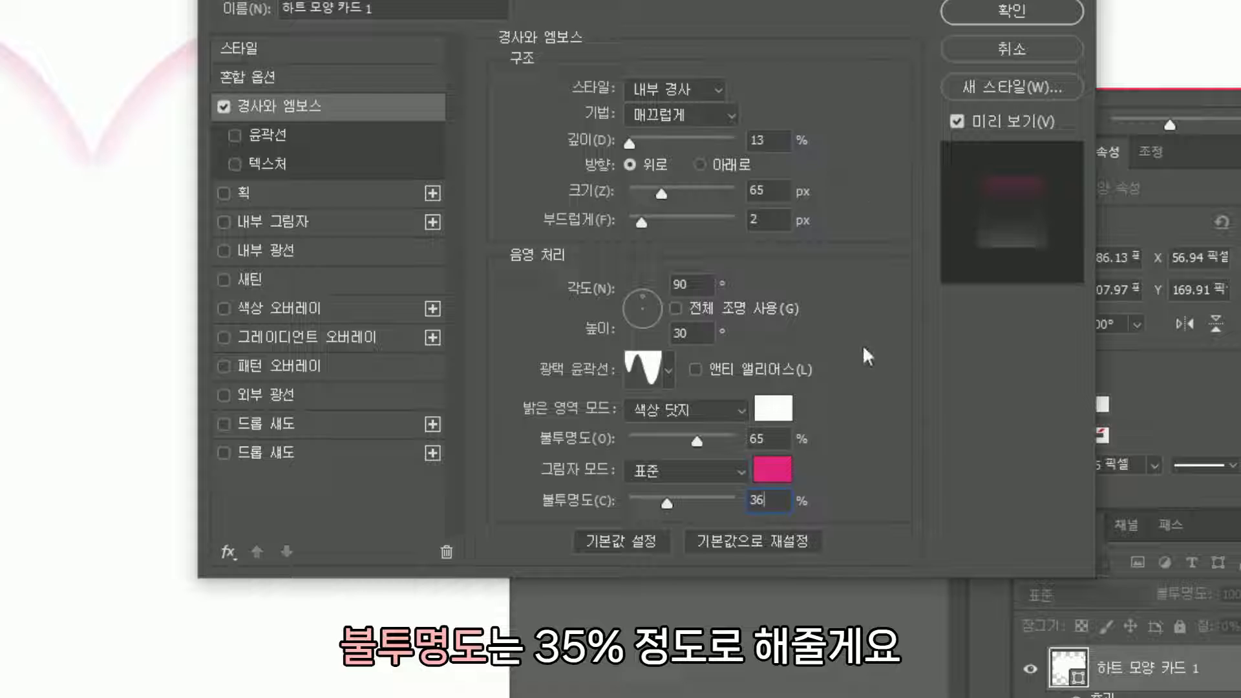
pyautogui.press('BackSpace')
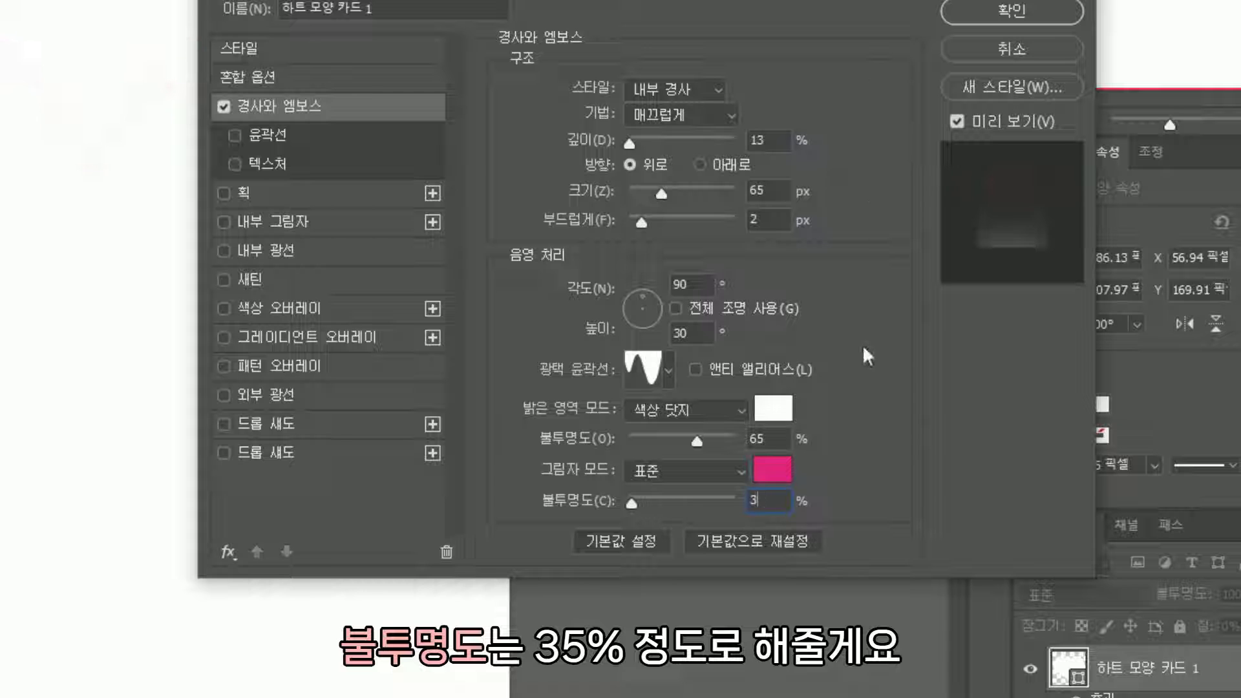
pyautogui.write('5')
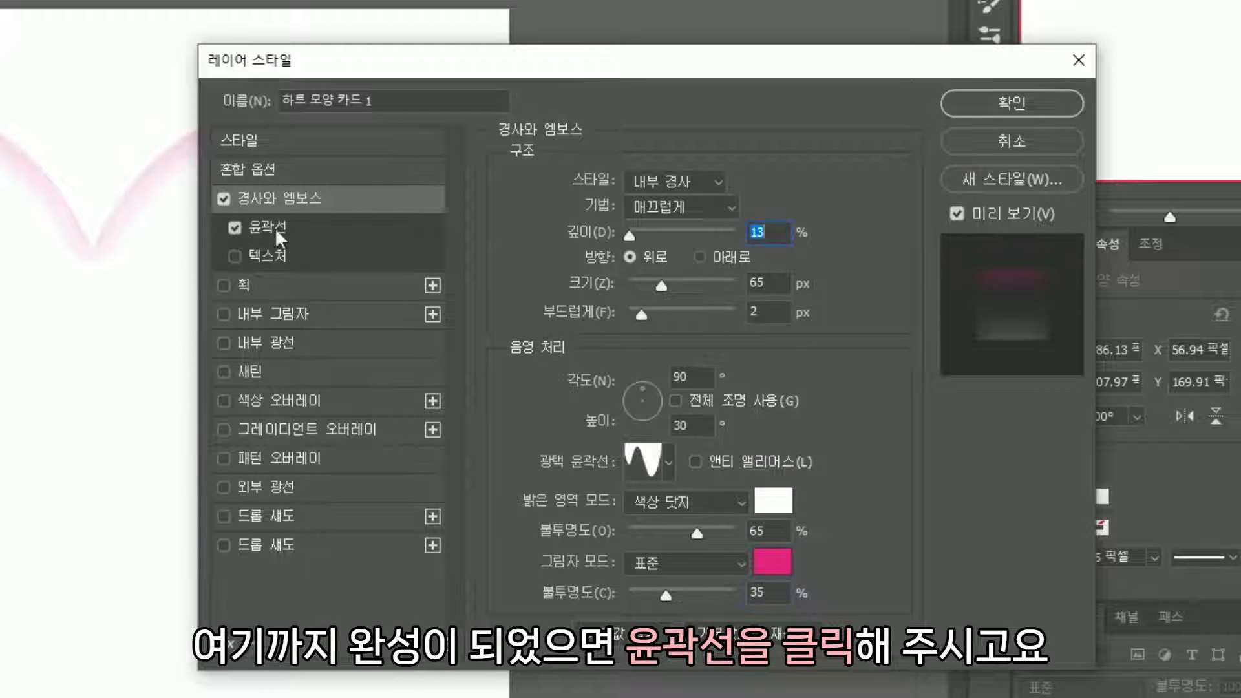
# Enable the bevel's Contour option with the Ring preset and set its range to 65%
pyautogui.click(234, 228)
pyautogui.click(599, 190)
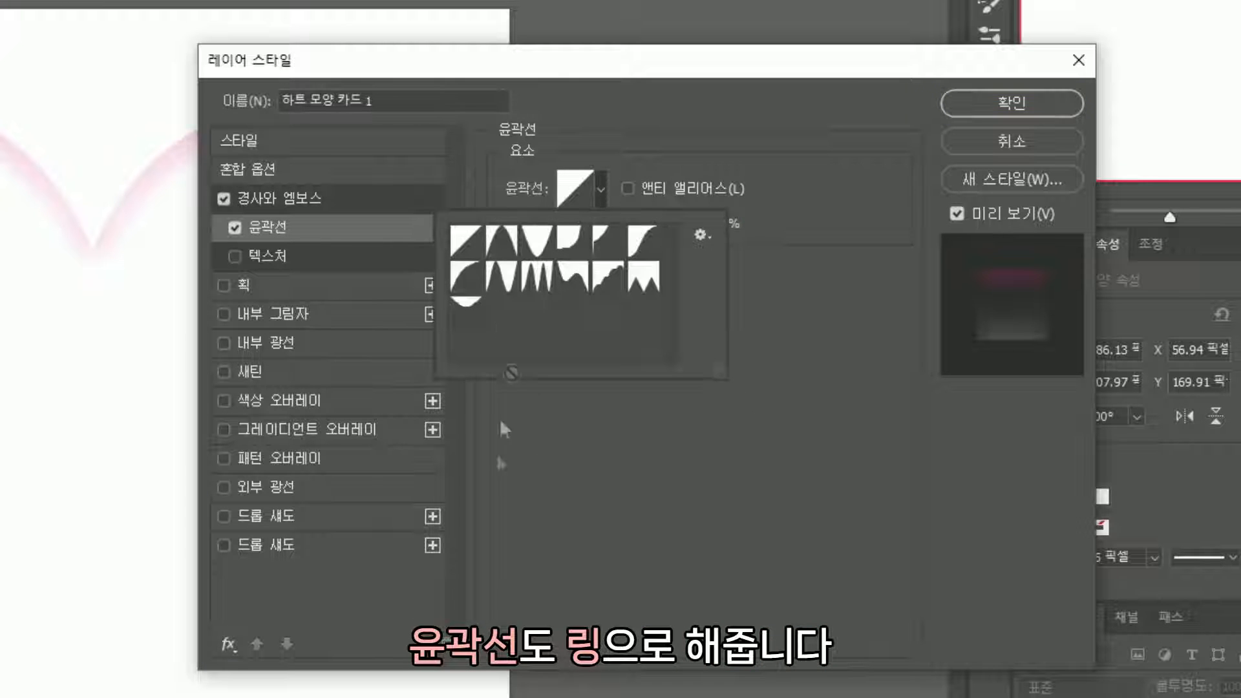
pyautogui.click(501, 277)
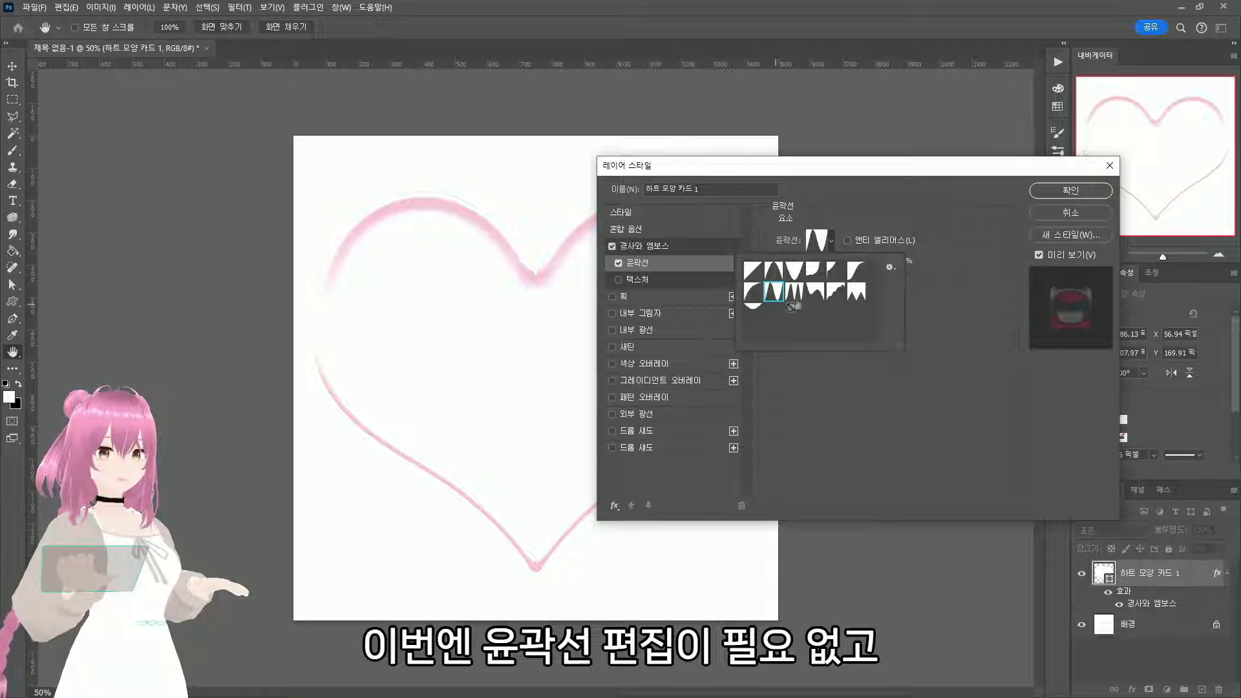
pyautogui.click(856, 398)
pyautogui.doubleClick(884, 260)
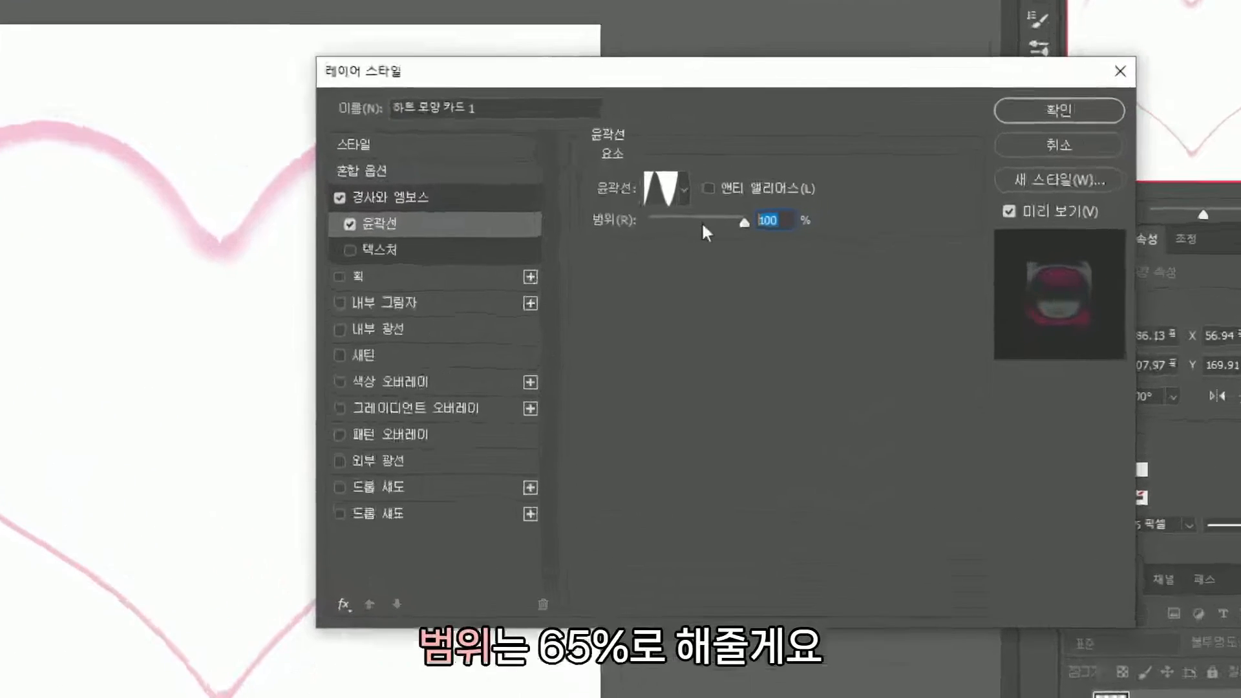
pyautogui.write('65')
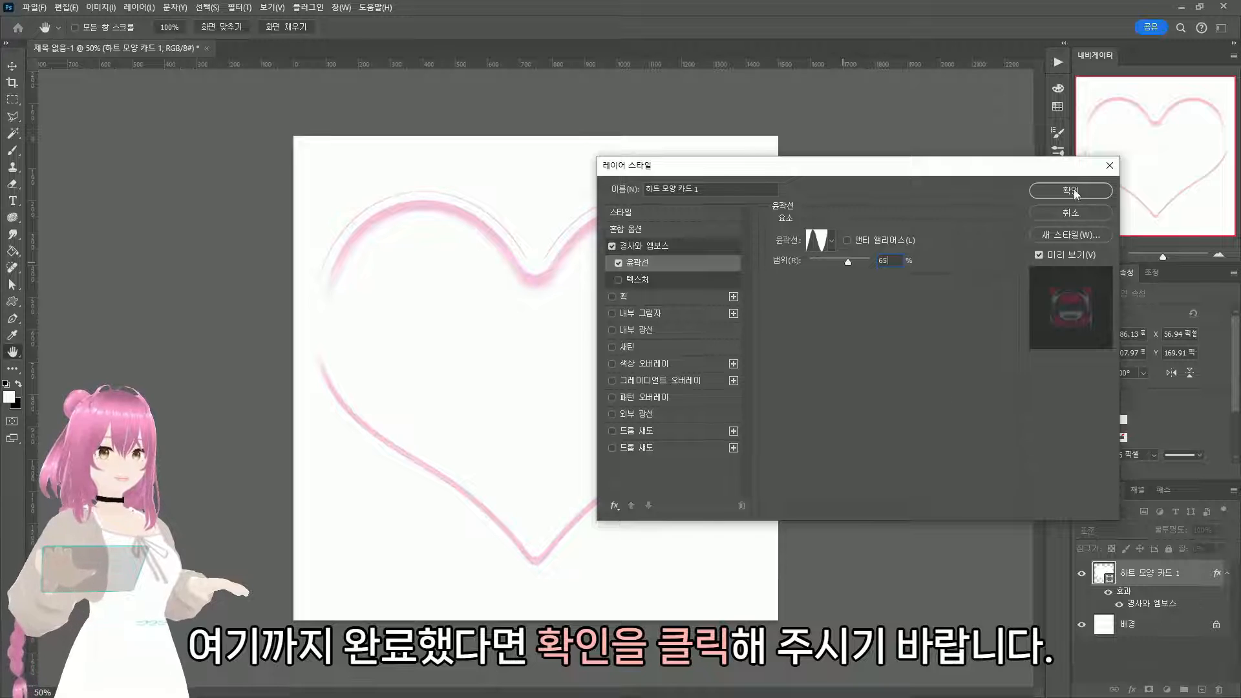
# Apply the layer style and duplicate the heart shape layer
pyautogui.click(1071, 190)
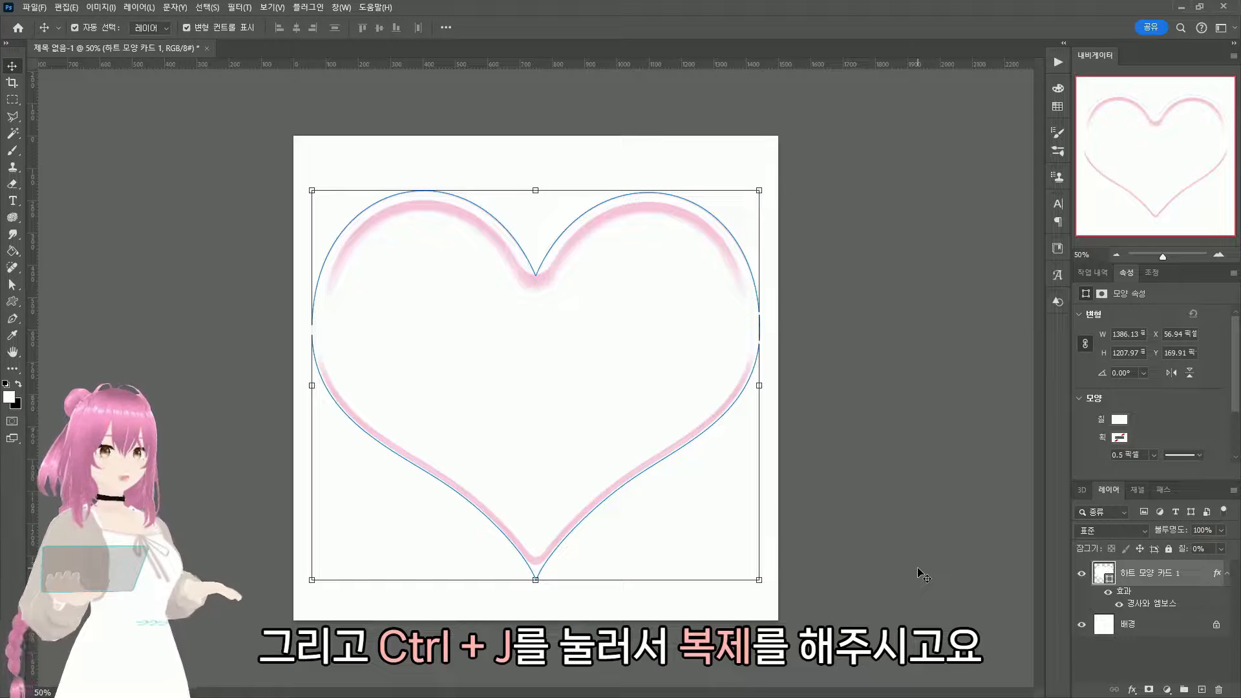
pyautogui.hotkey('ctrl', 'j')
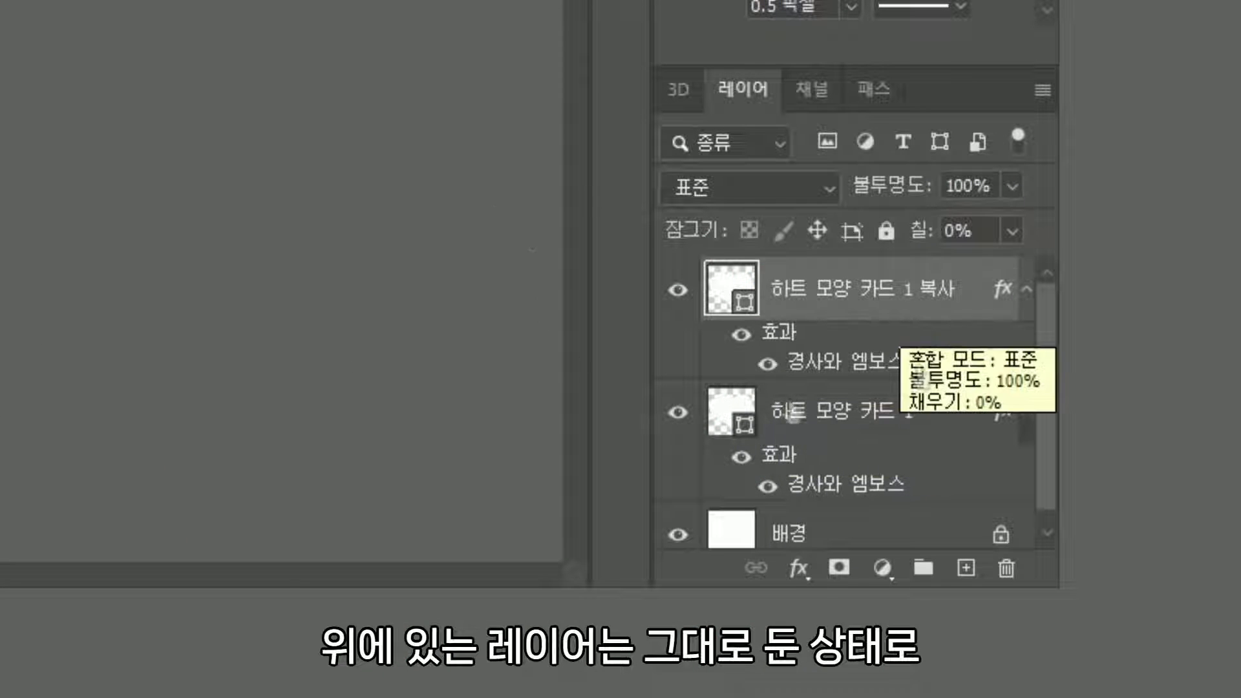
# Edit the original lower heart layer's Bevel & Emboss, setting its depth to 150% and size to 15 px
pyautogui.click(864, 425)
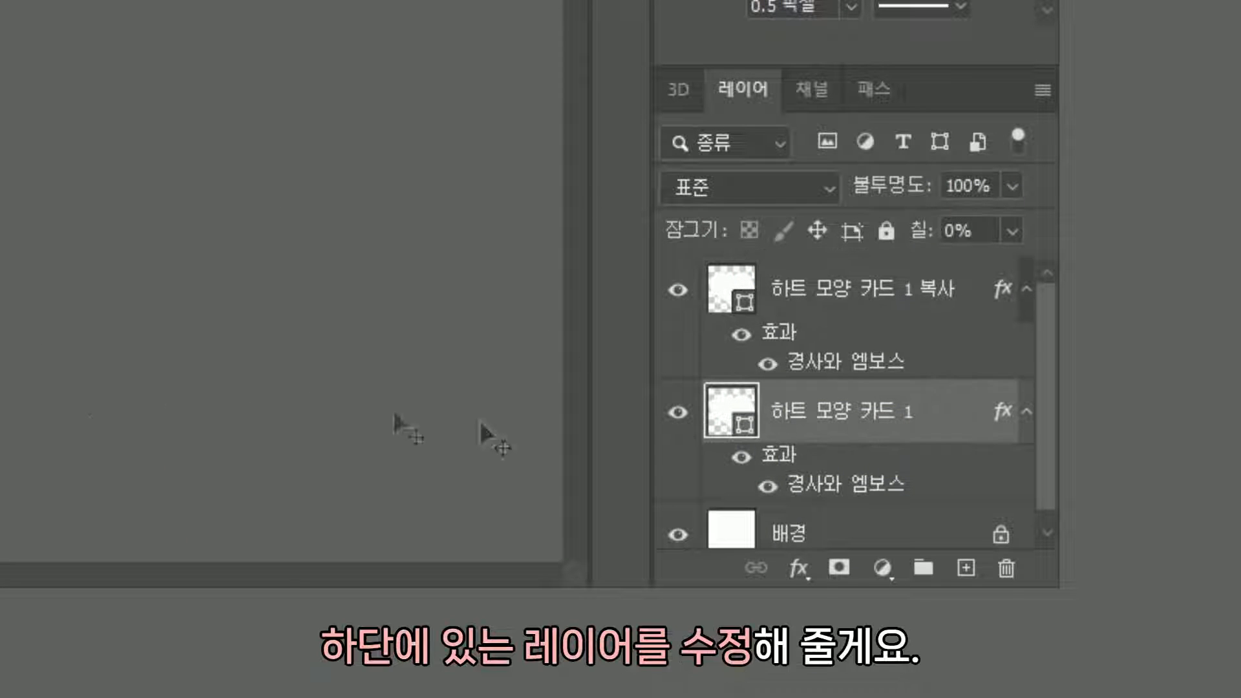
pyautogui.doubleClick(840, 494)
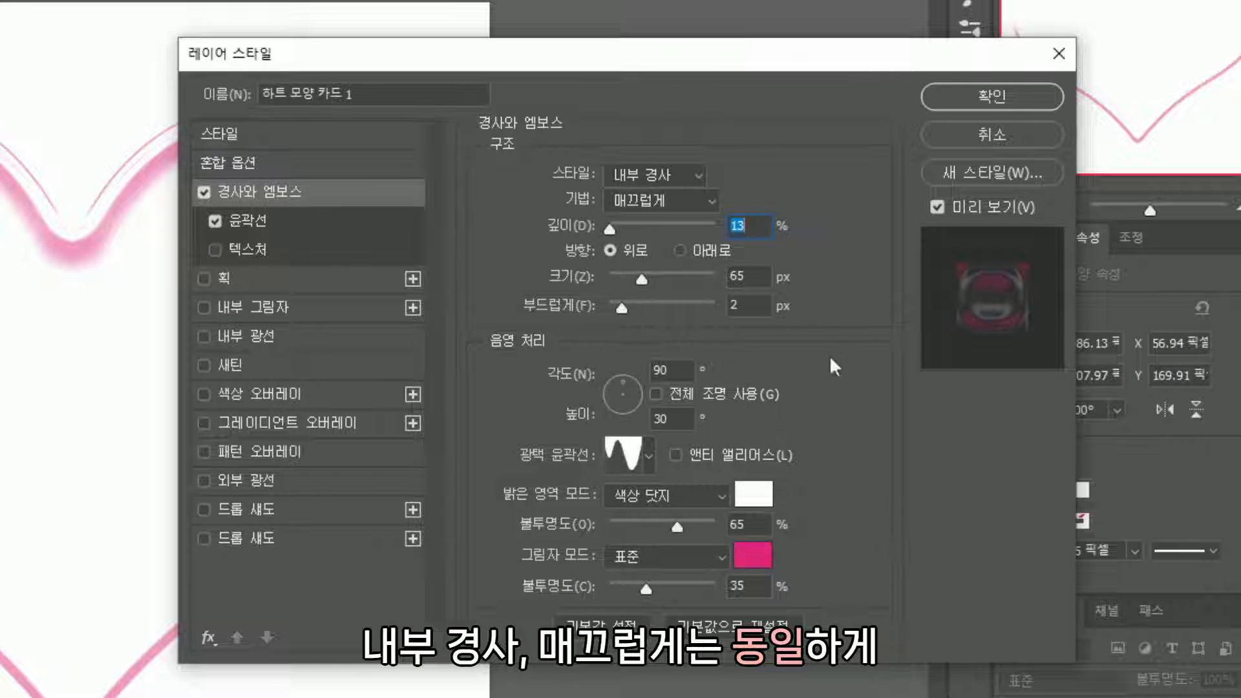
pyautogui.moveTo(768, 223); pyautogui.dragTo(629, 221)
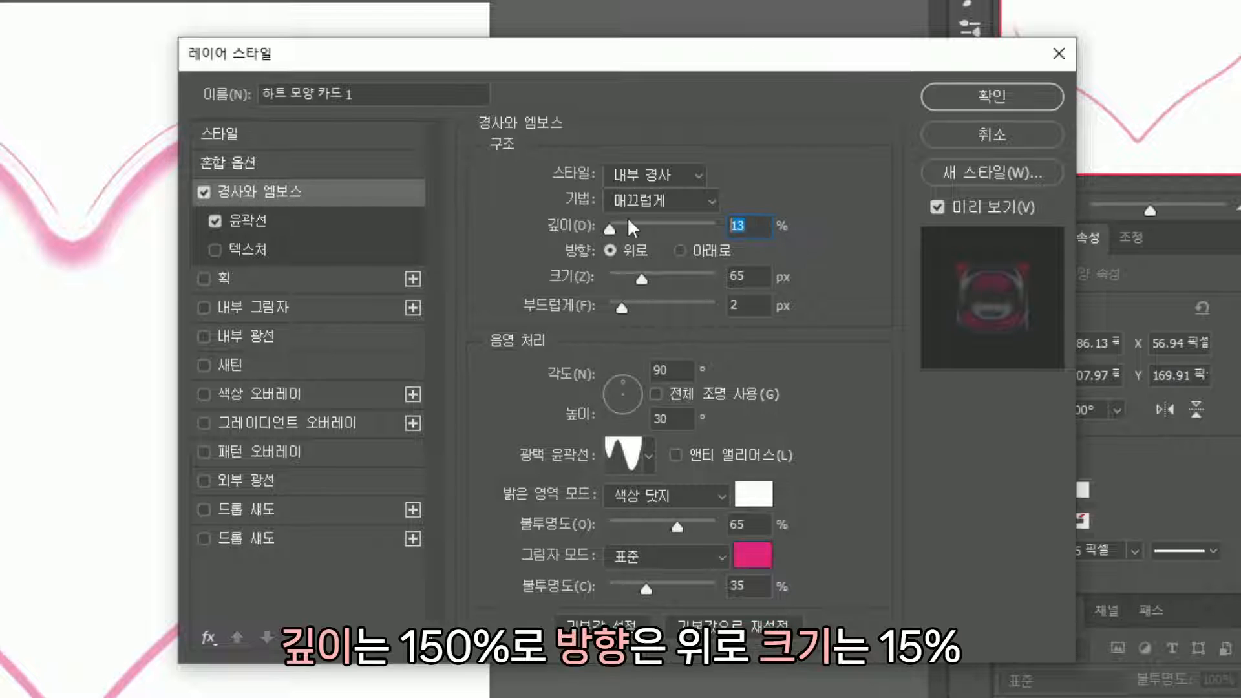
pyautogui.write('150')
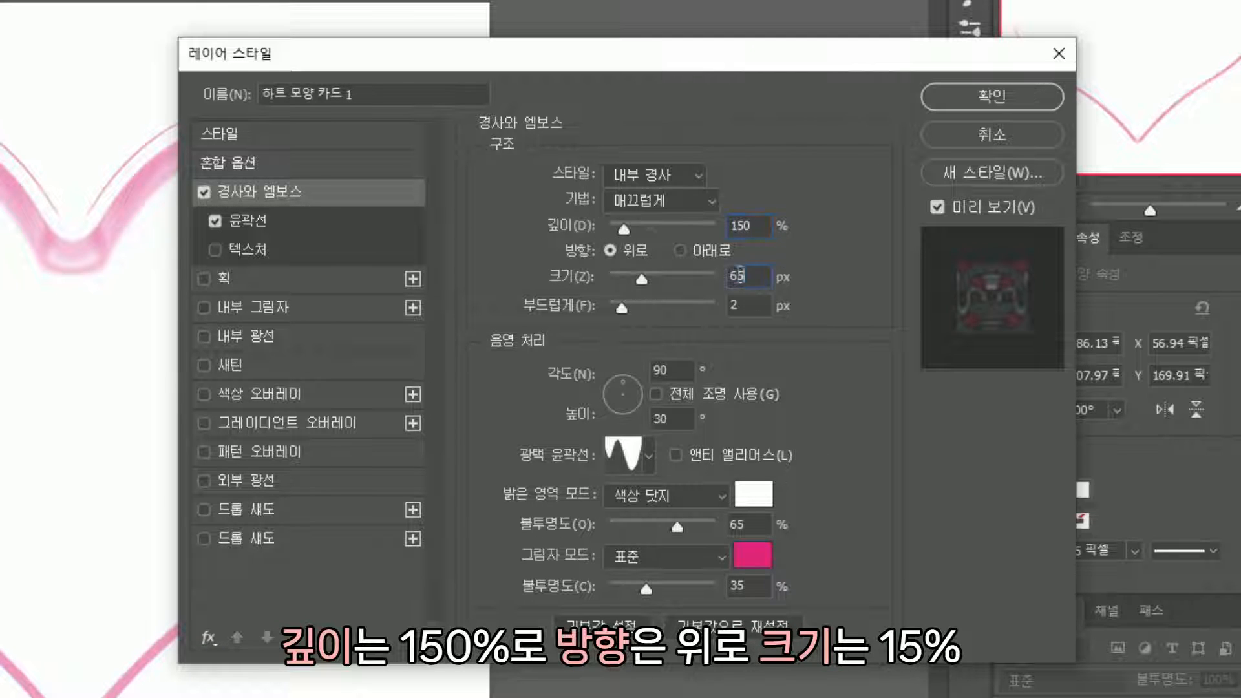
pyautogui.write('15')
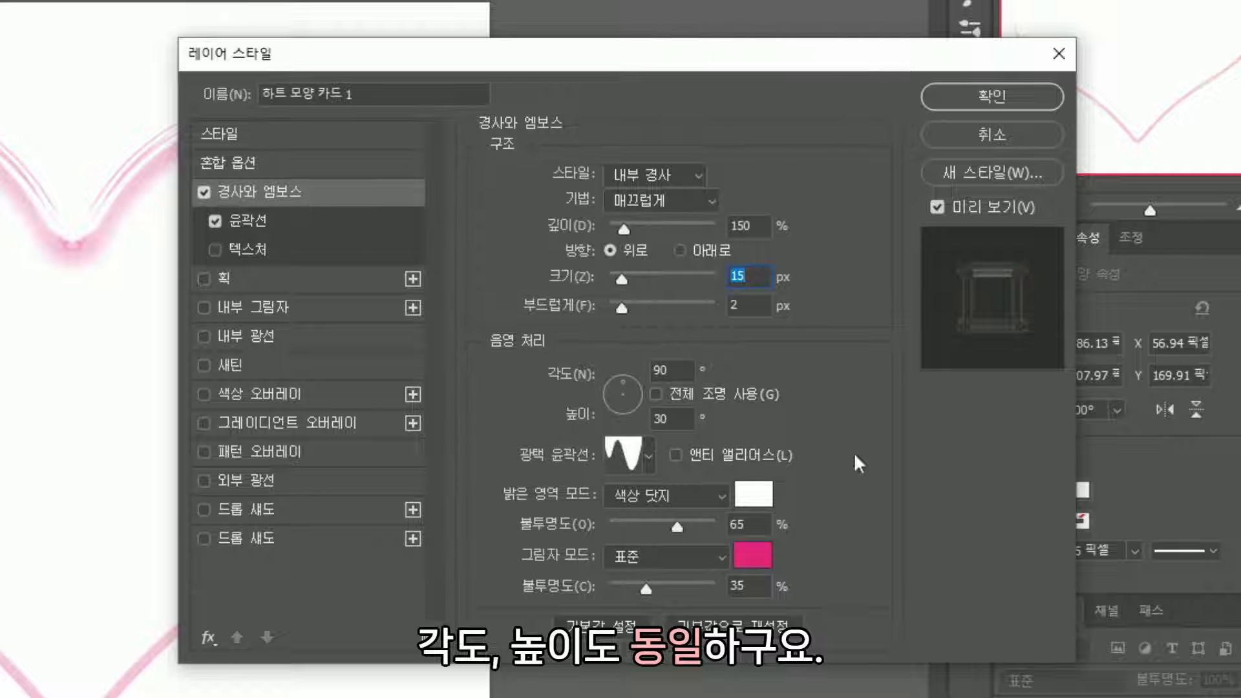
# Set the bevel's gloss contour to the unedited Ring preset and its highlight opacity to 40%
pyautogui.click(649, 460)
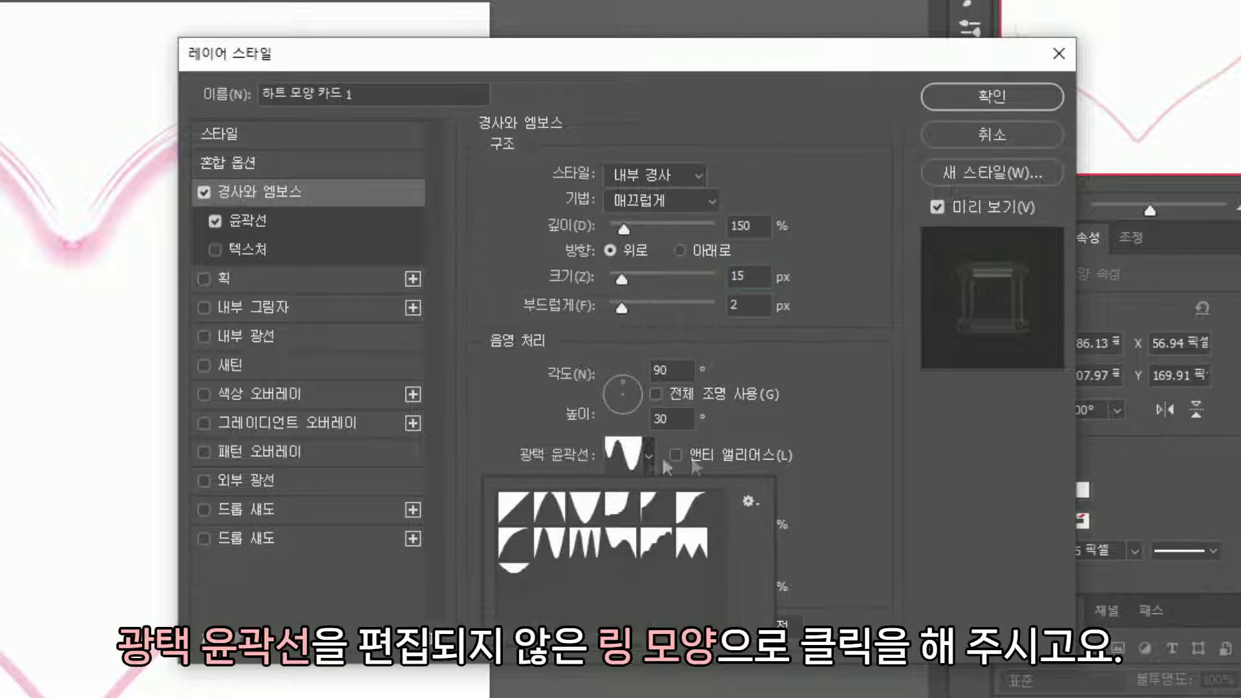
pyautogui.click(549, 547)
pyautogui.click(651, 458)
pyautogui.click(650, 456)
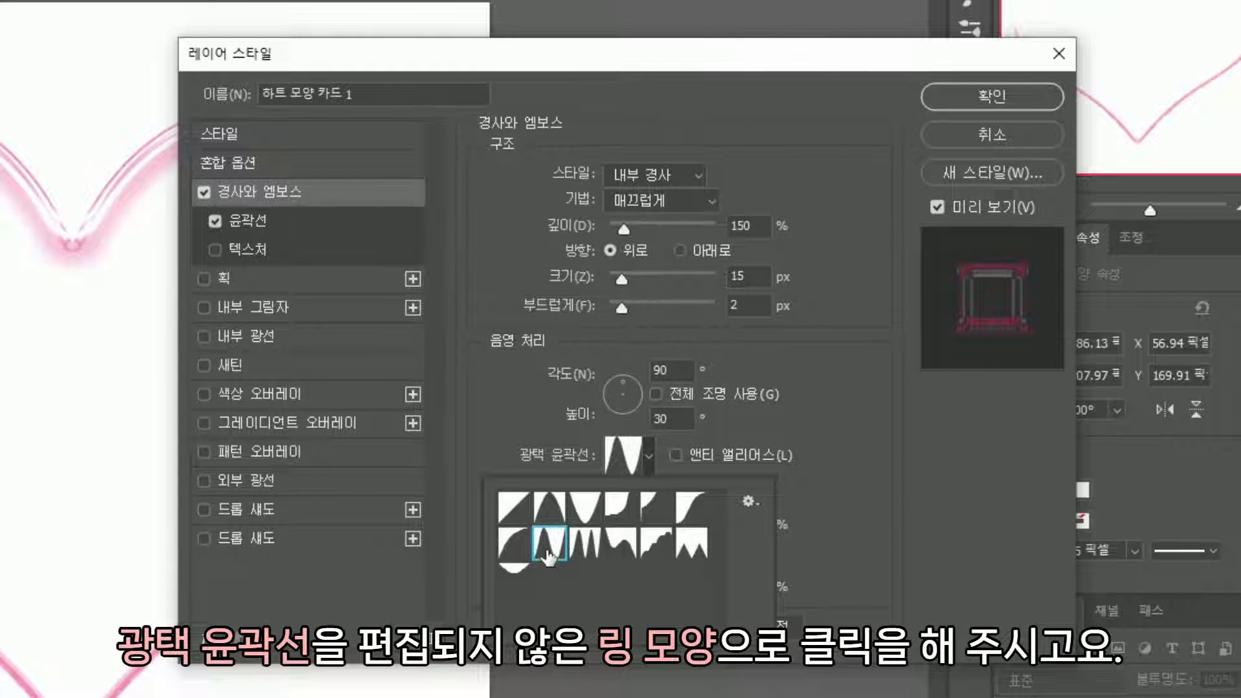
pyautogui.click(892, 548)
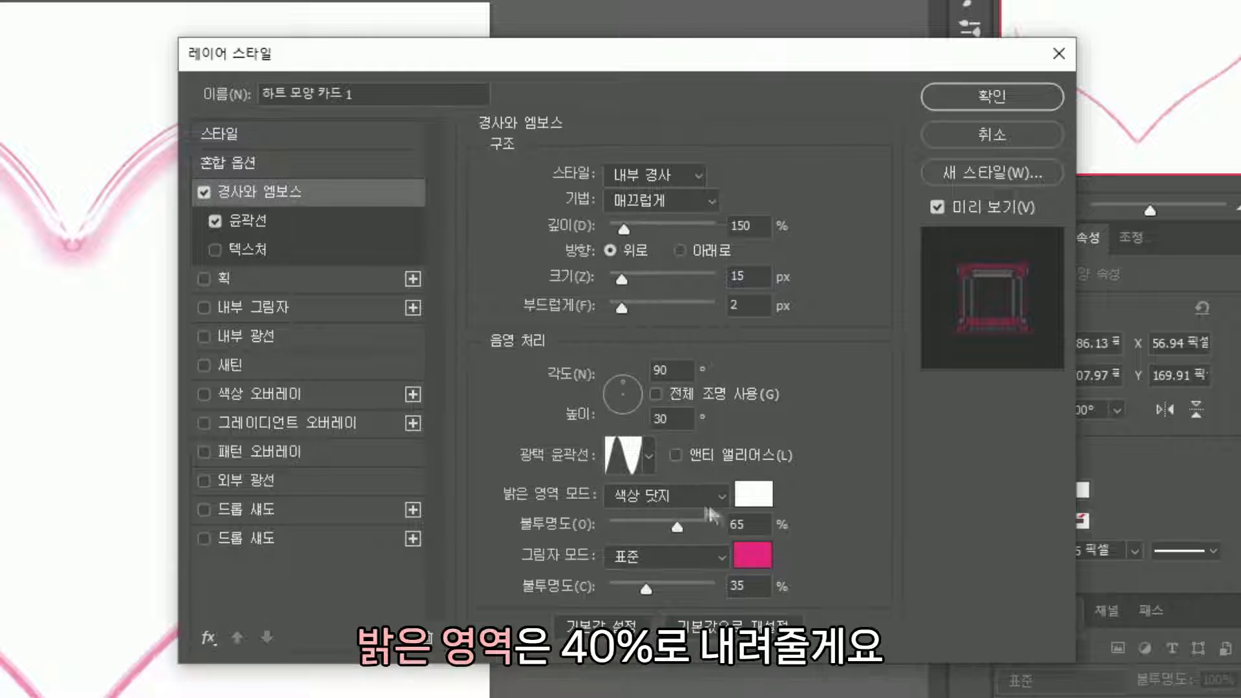
pyautogui.write('40')
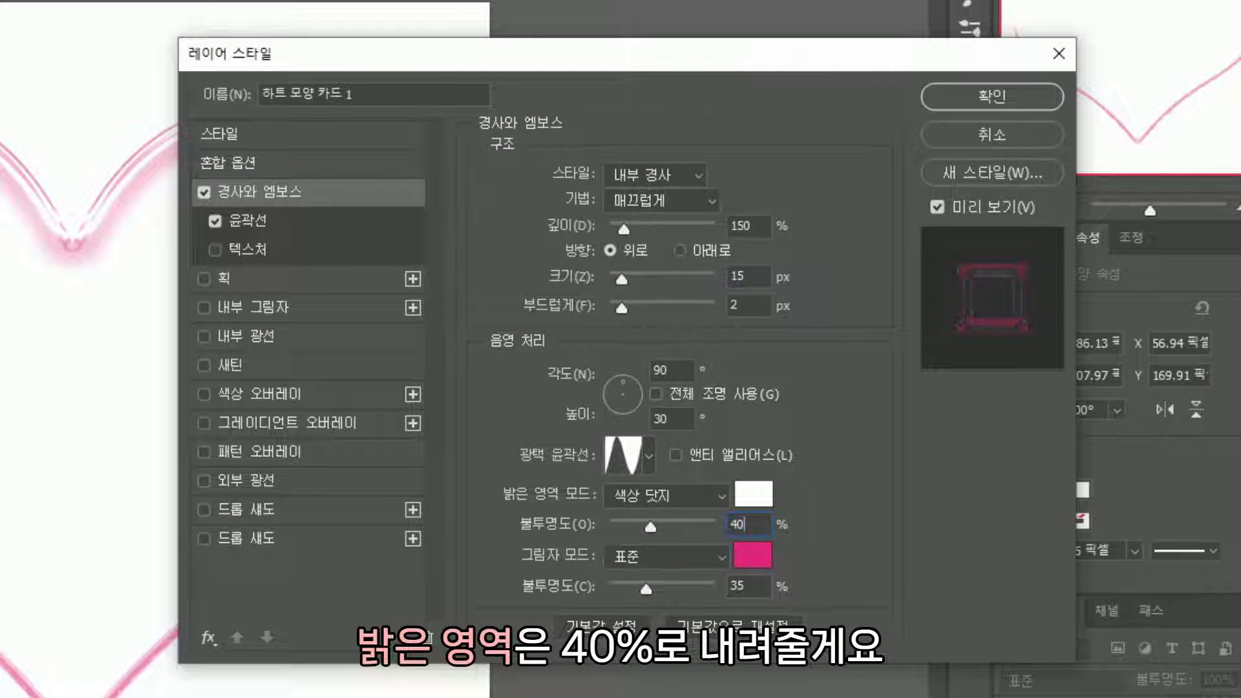
pyautogui.click(854, 544)
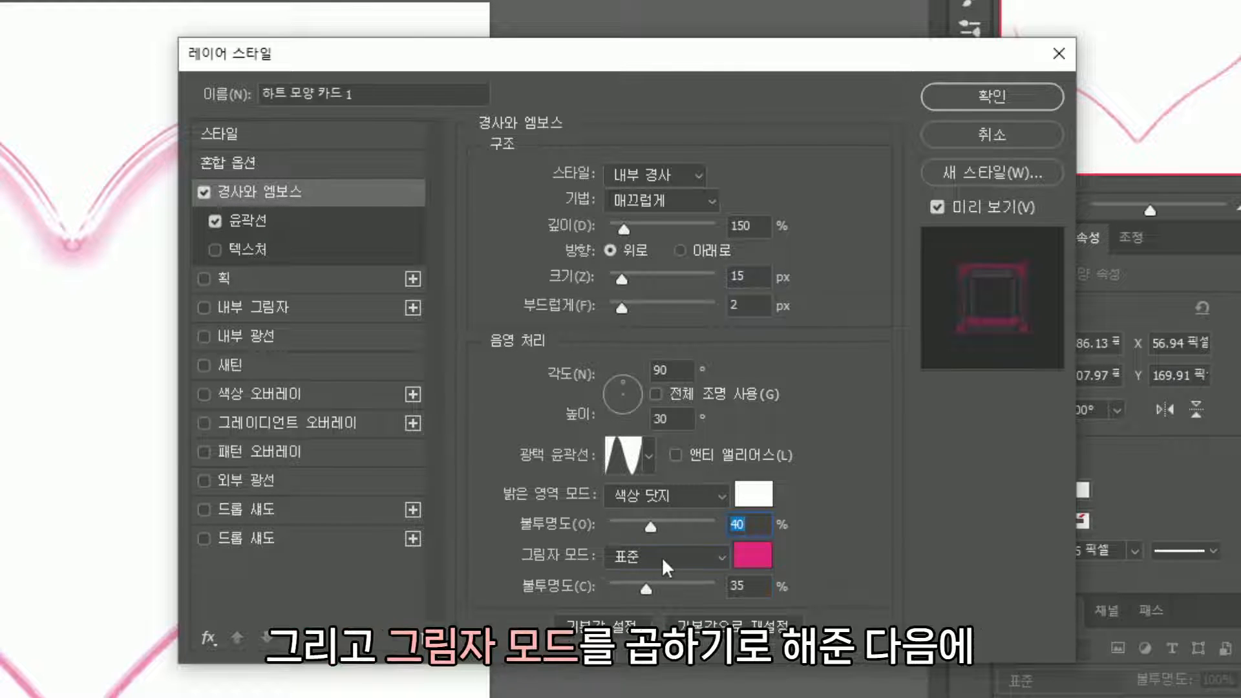
# Set the bevel's shadow mode to Multiply with the deeper pink df125b at 16% opacity
pyautogui.click(666, 567)
pyautogui.click(718, 433)
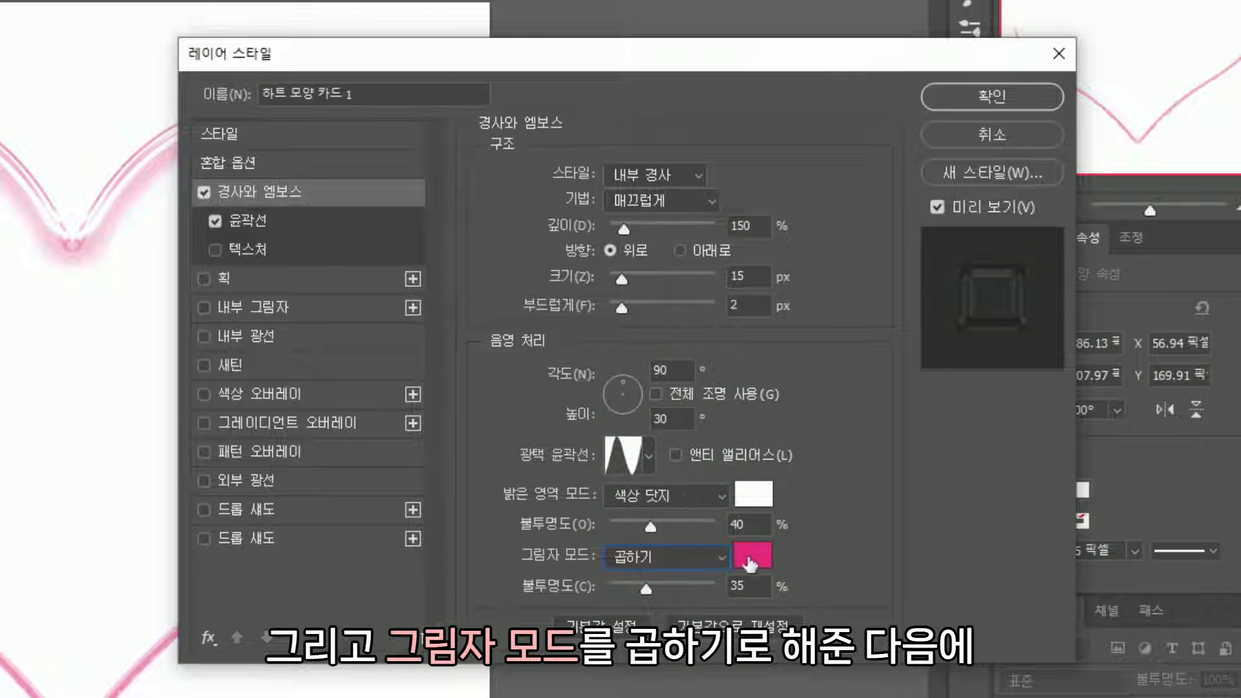
pyautogui.click(751, 557)
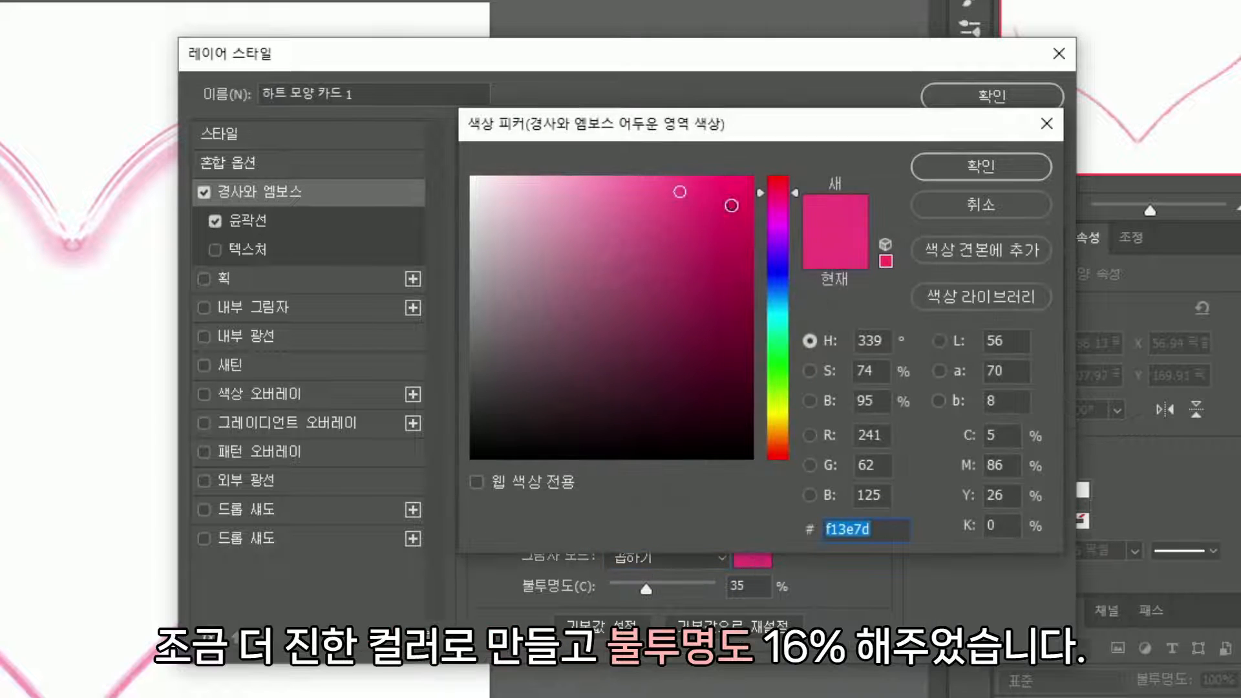
pyautogui.click(730, 205)
pyautogui.click(728, 208)
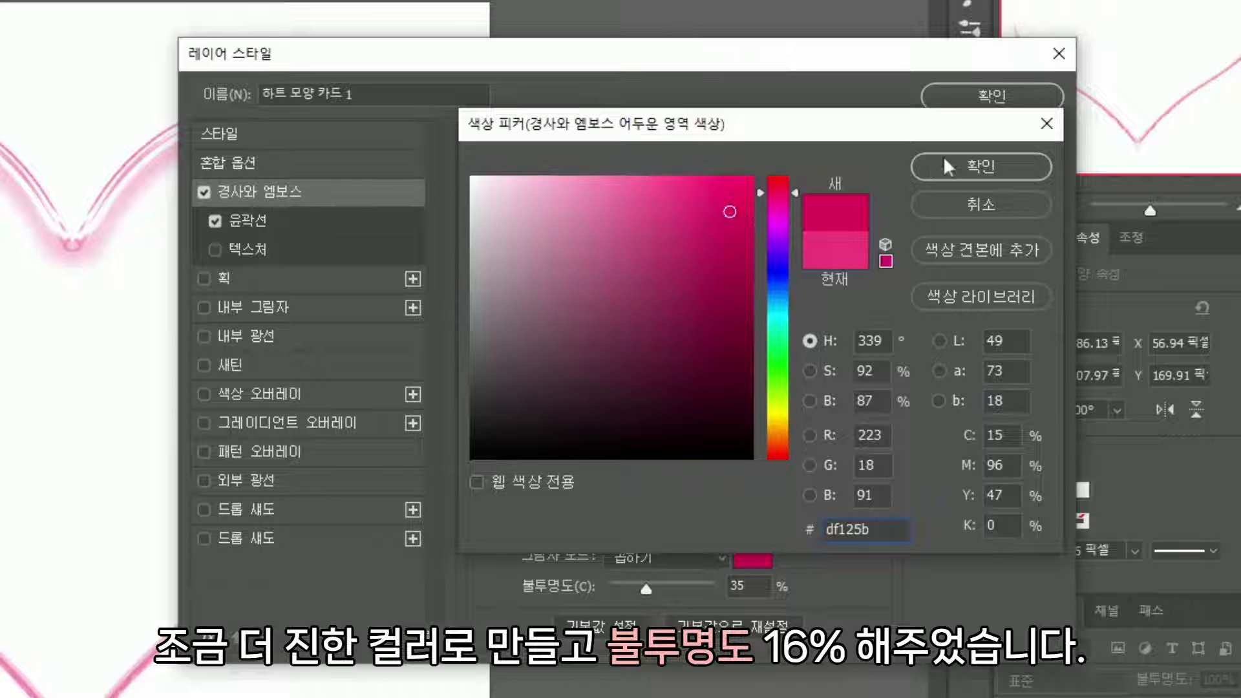
pyautogui.click(956, 166)
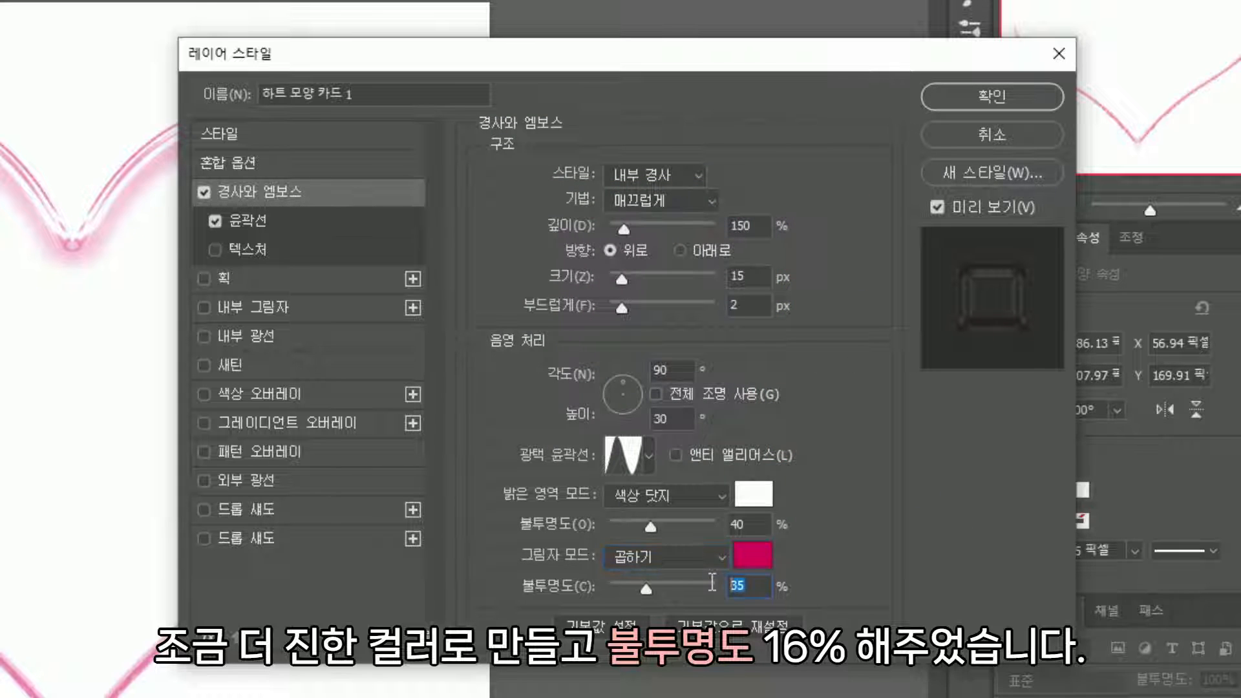
pyautogui.write('16')
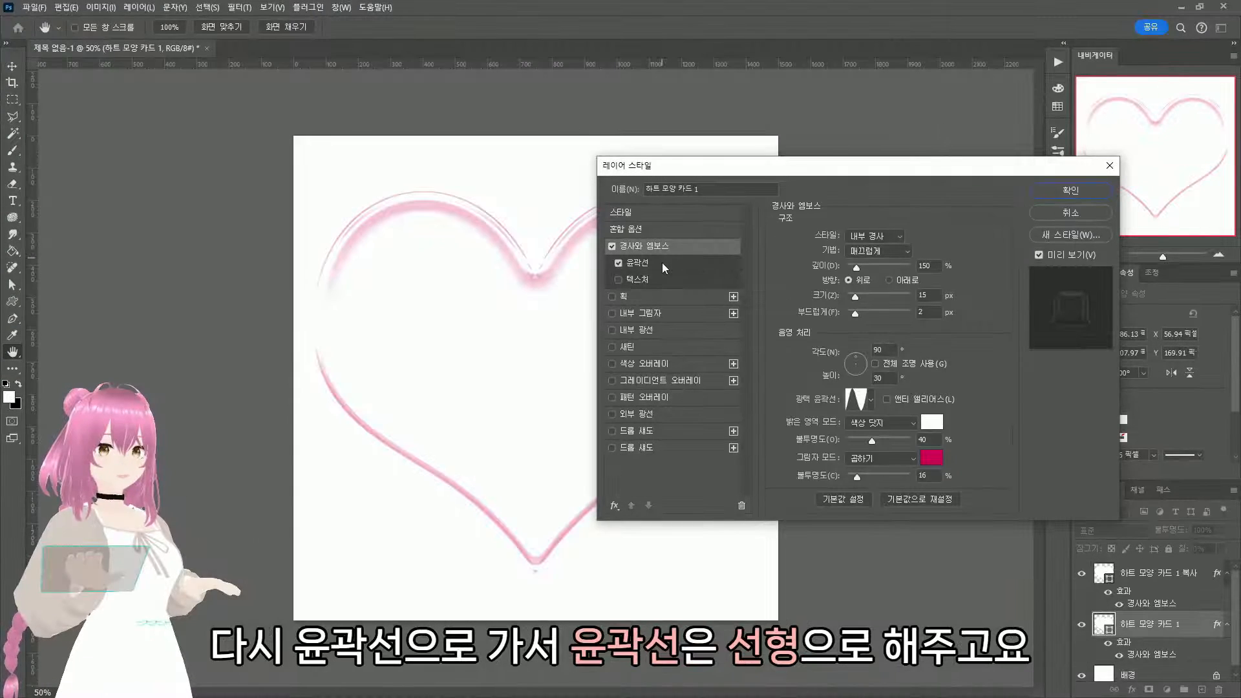
# Change the bevel's Contour option to the Linear preset with a range of 50%
pyautogui.click(290, 220)
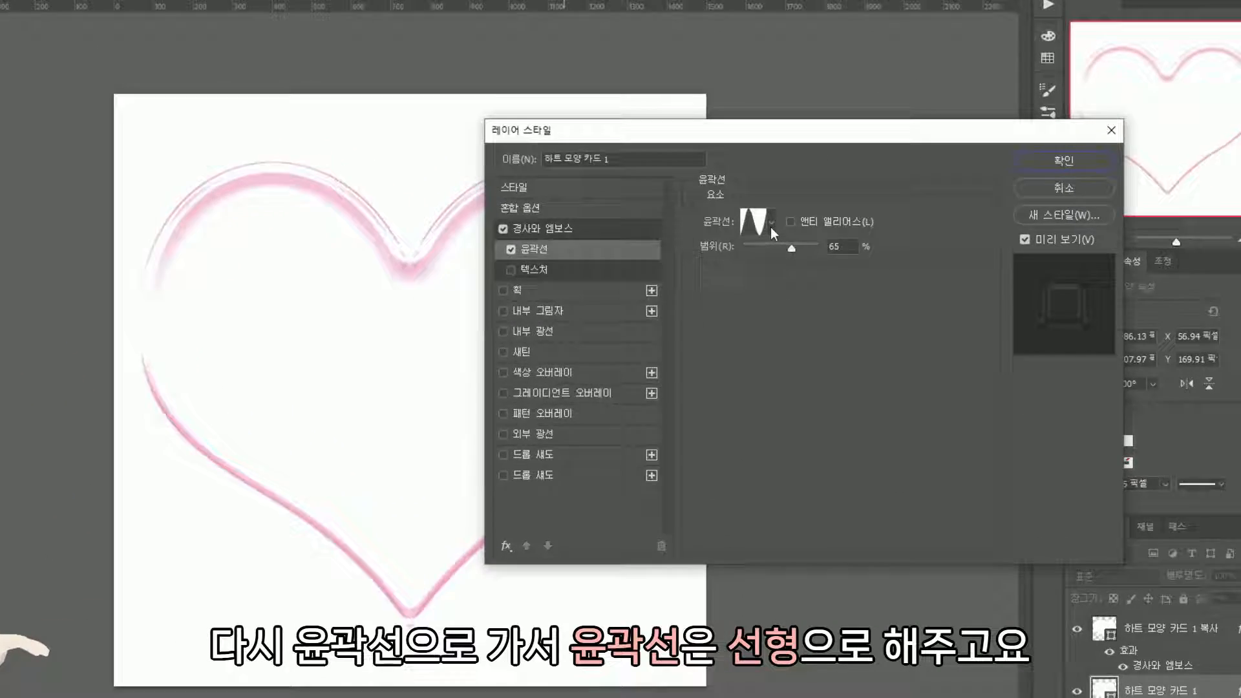
pyautogui.click(832, 241)
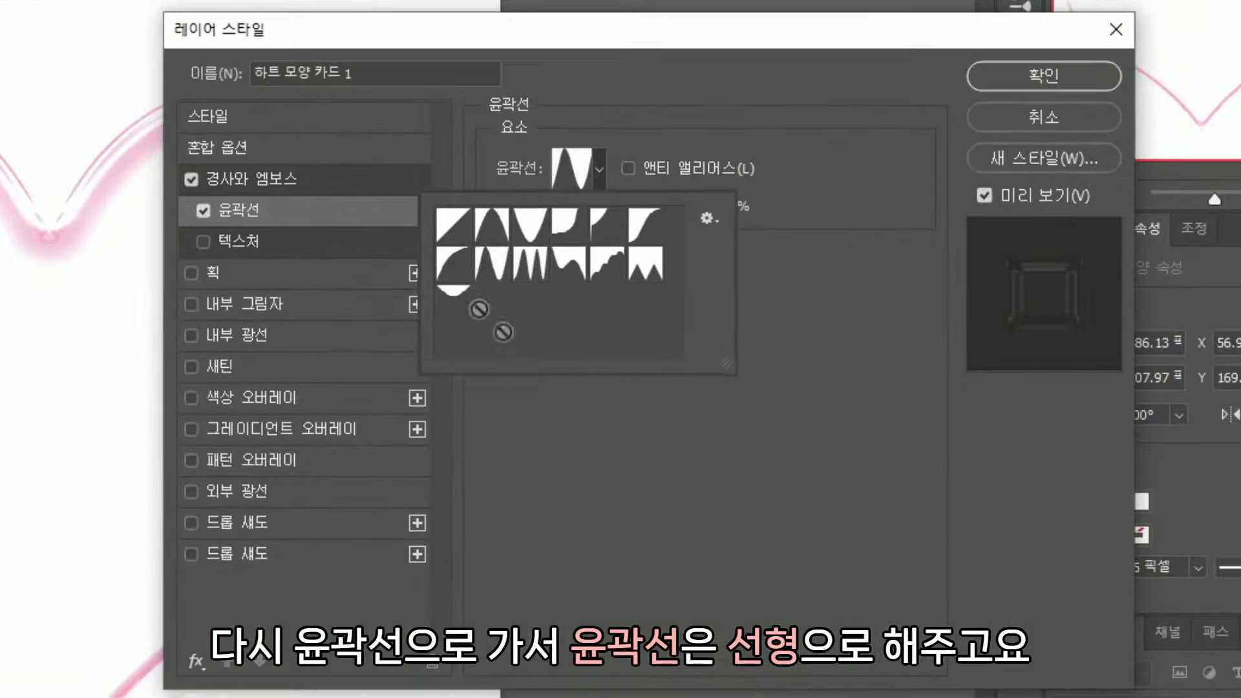
pyautogui.click(460, 226)
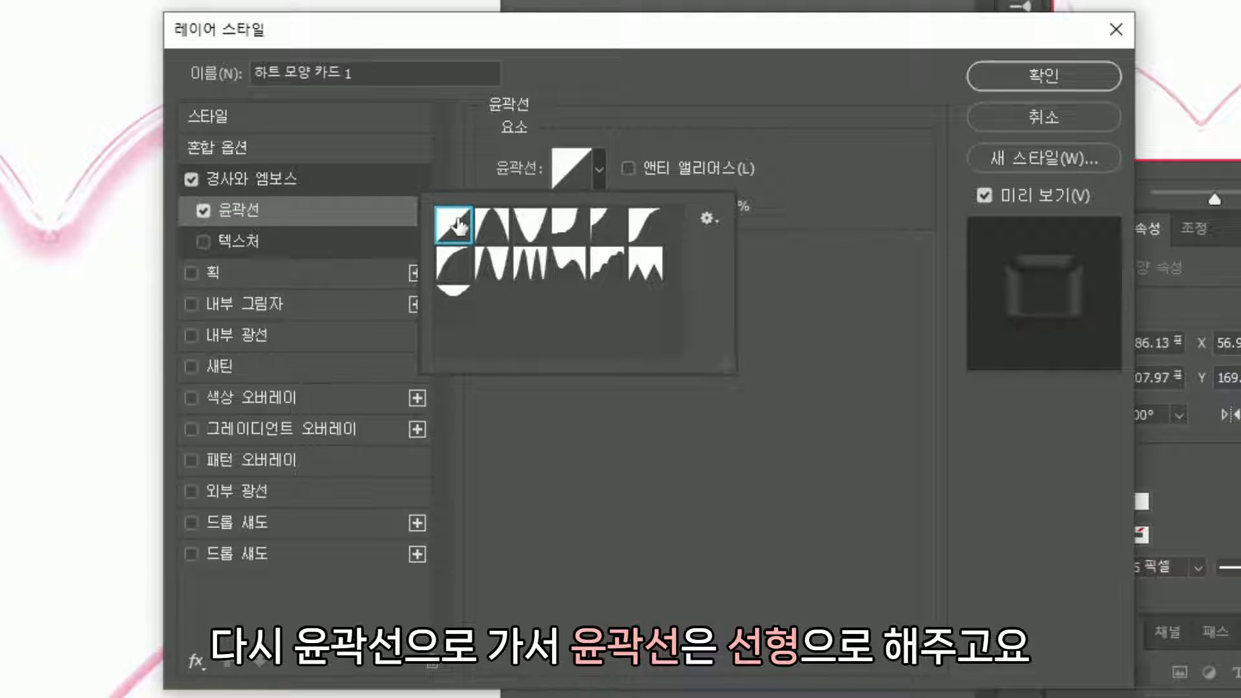
pyautogui.click(712, 463)
pyautogui.doubleClick(706, 205)
pyautogui.write('5')
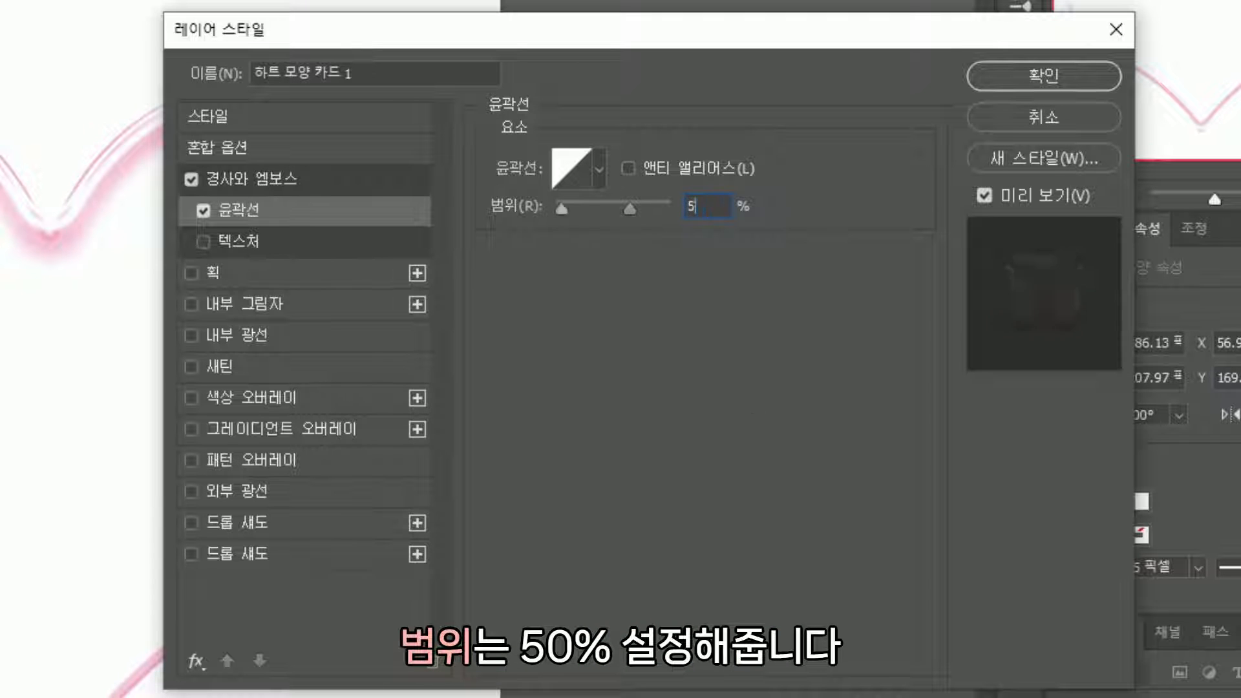
pyautogui.write('0')
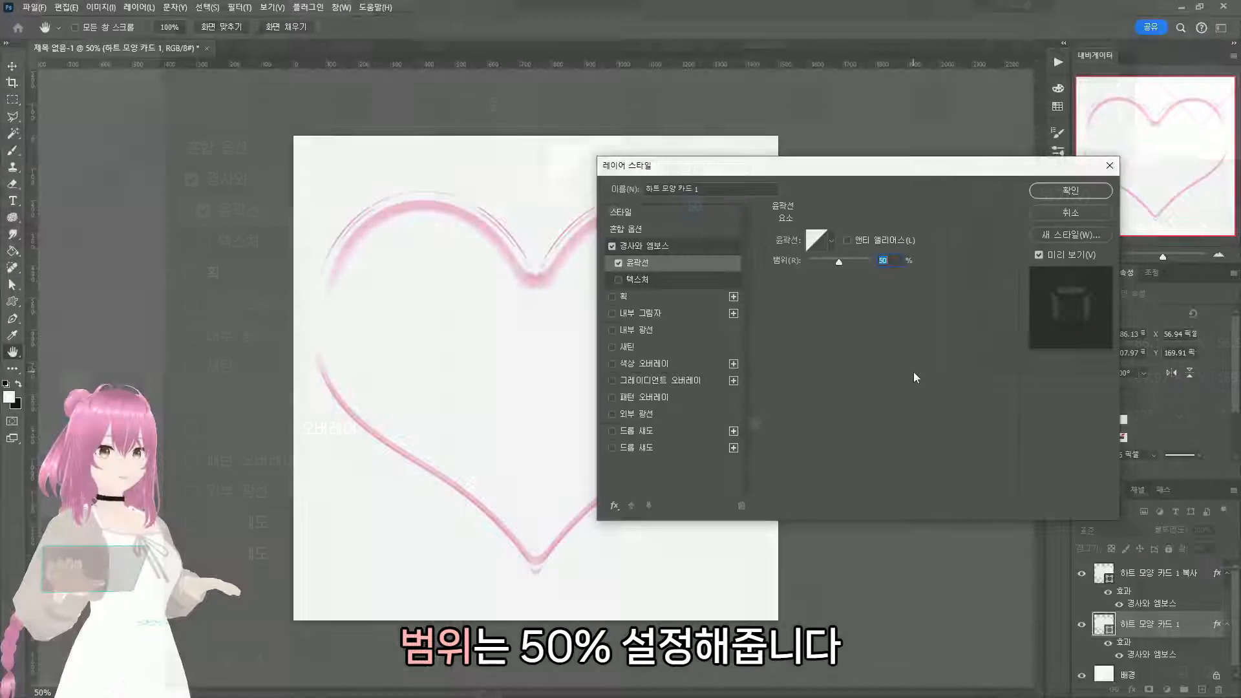
# Enable Inner Shadow on the lower heart layer and choose a vivid pink as its colour
pyautogui.click(284, 301)
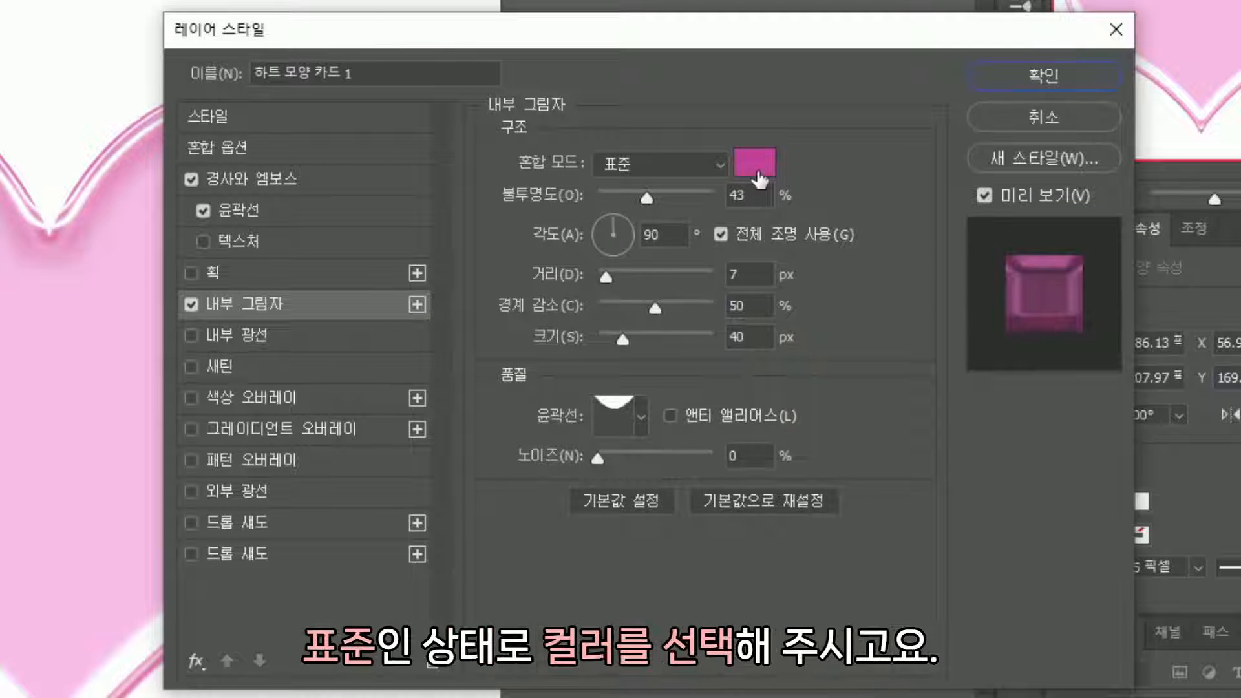
pyautogui.click(757, 163)
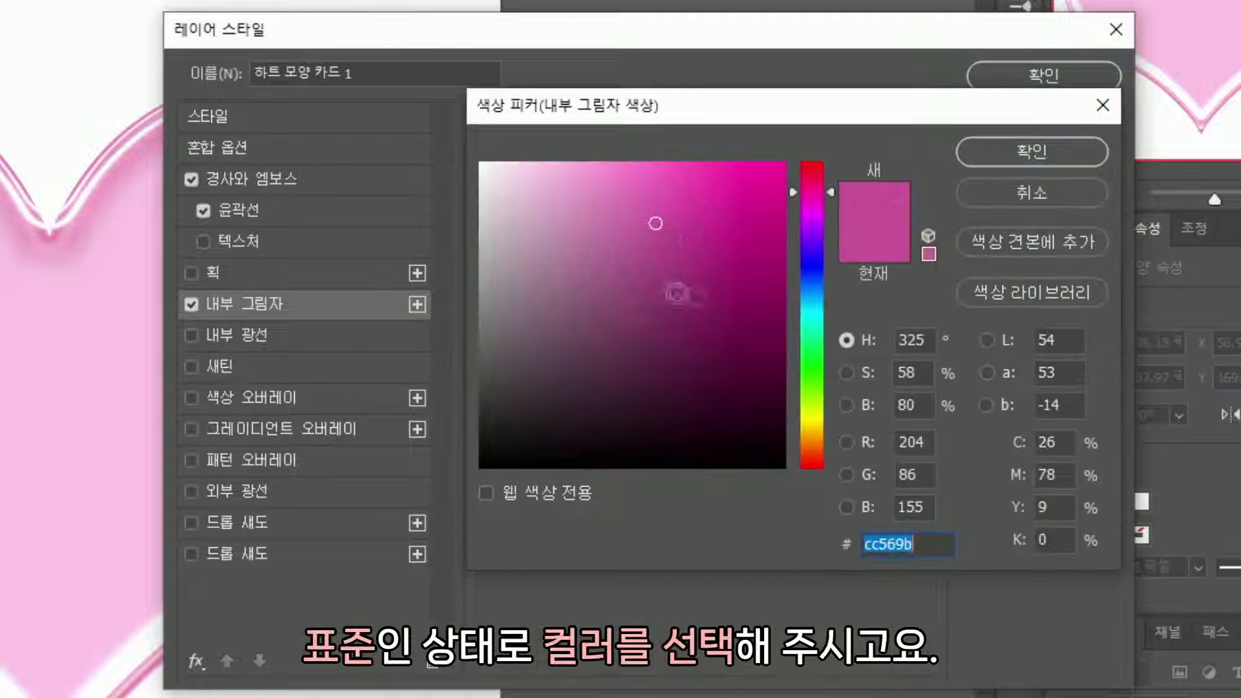
pyautogui.click(709, 163)
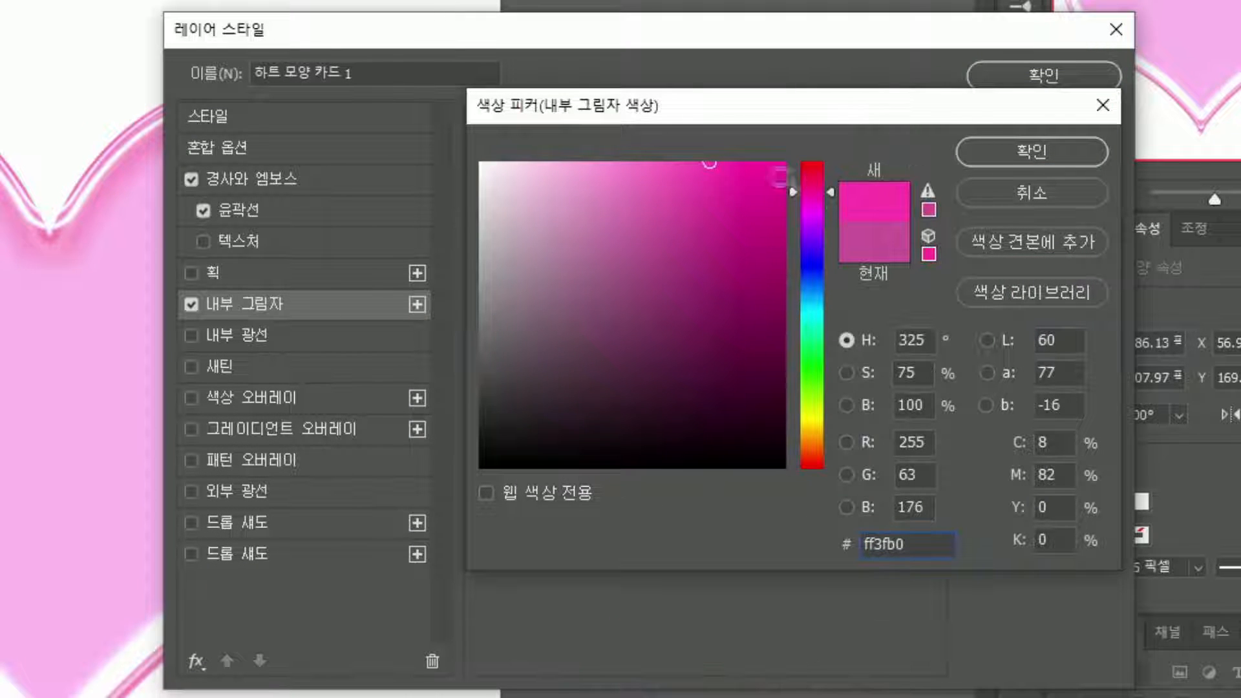
pyautogui.click(811, 184)
pyautogui.click(685, 167)
pyautogui.click(1000, 155)
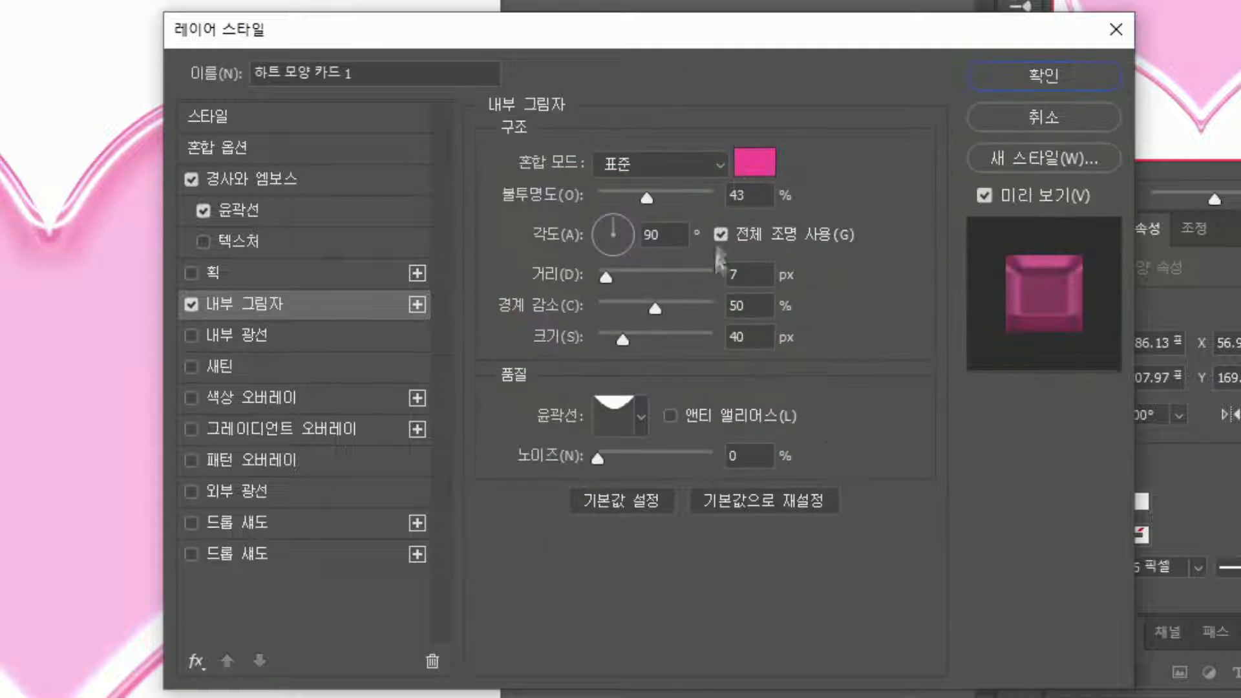
# Set the inner shadow's opacity to 40%, distance to 0 px, choke to 50%, size to 60 px and contour to Gaussian
pyautogui.doubleClick(762, 191)
pyautogui.write('40')
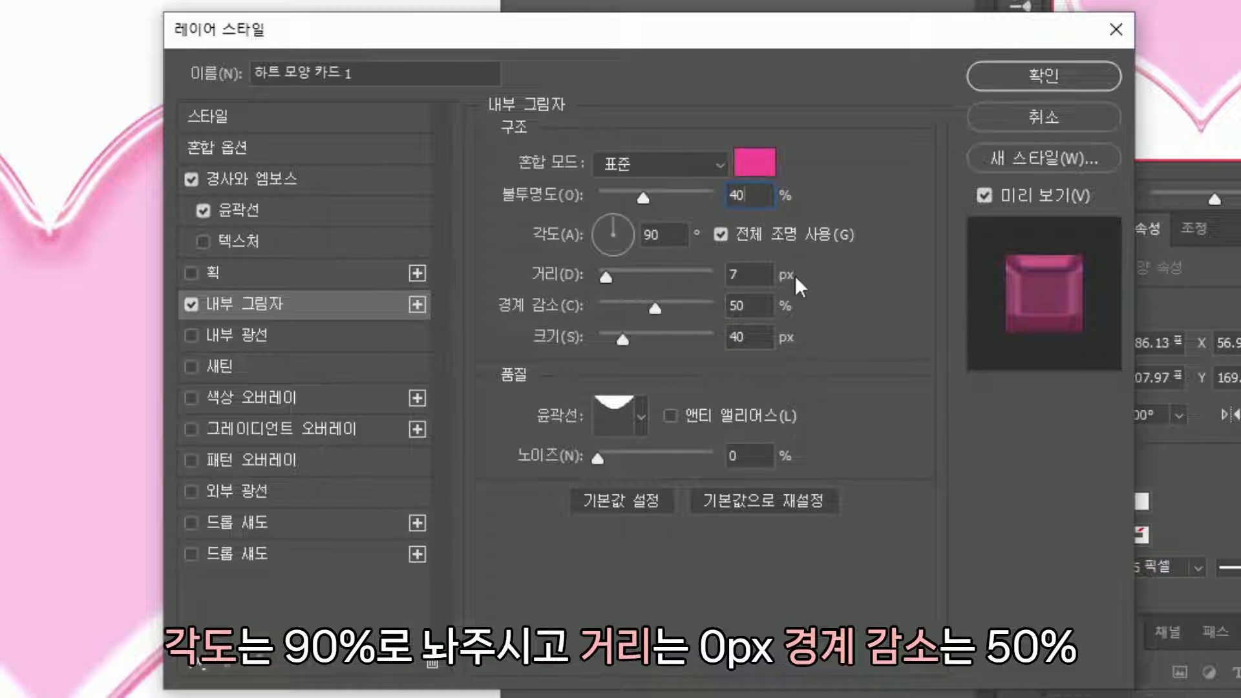
pyautogui.doubleClick(755, 277)
pyautogui.write('0')
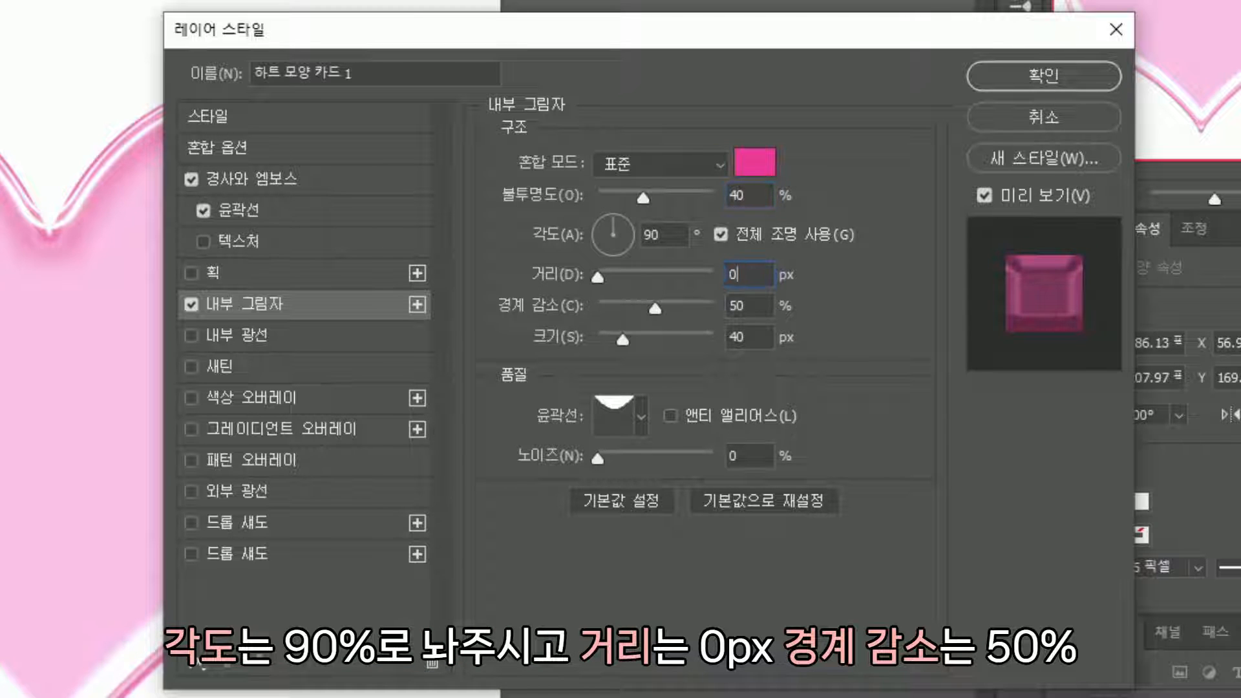
pyautogui.doubleClick(737, 306)
pyautogui.write('50')
pyautogui.doubleClick(745, 338)
pyautogui.write('60')
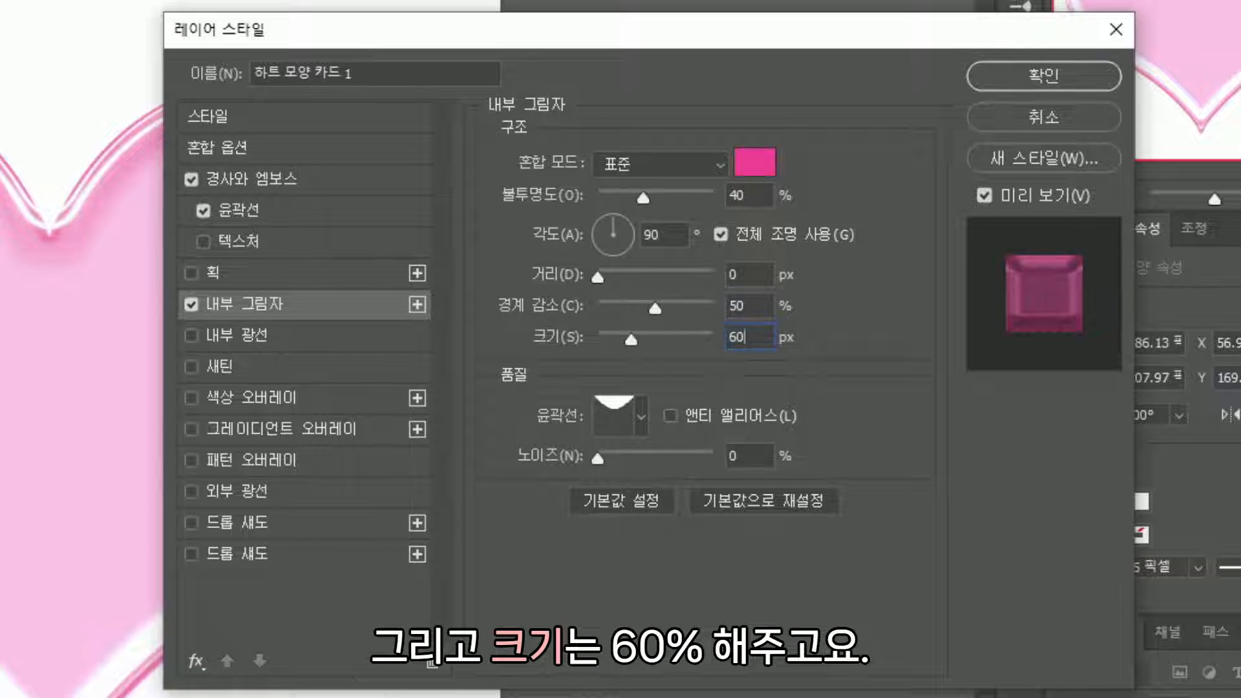
pyautogui.click(641, 417)
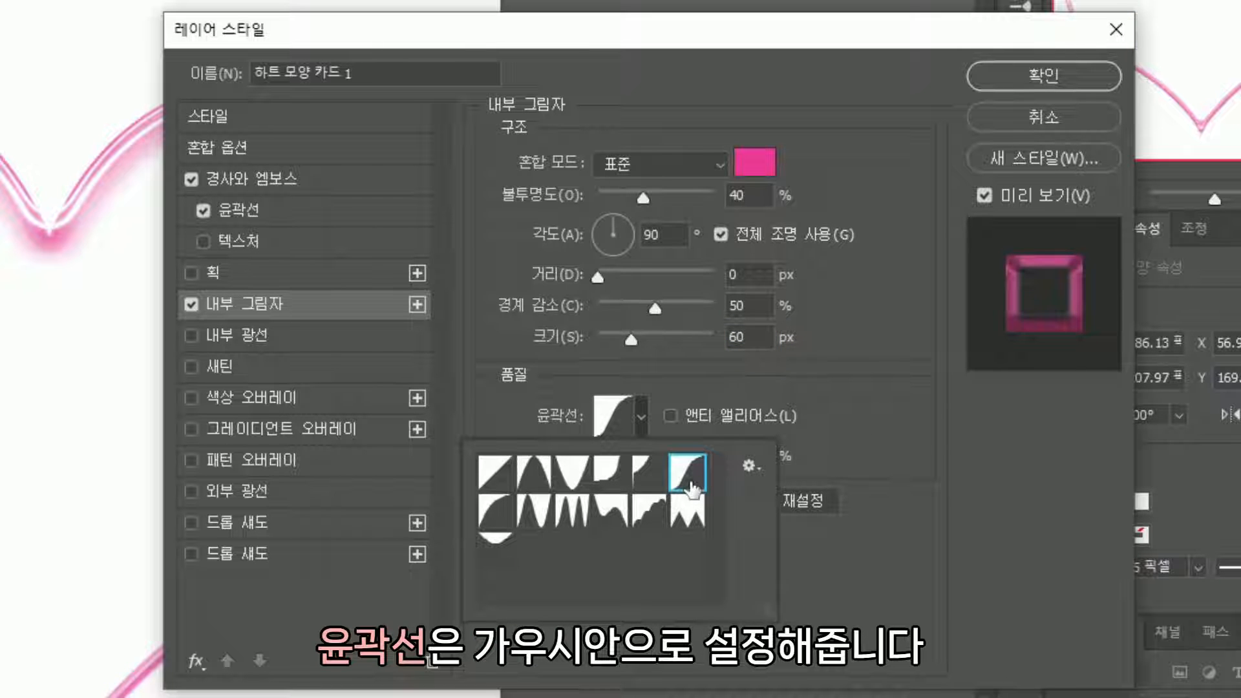
pyautogui.click(921, 432)
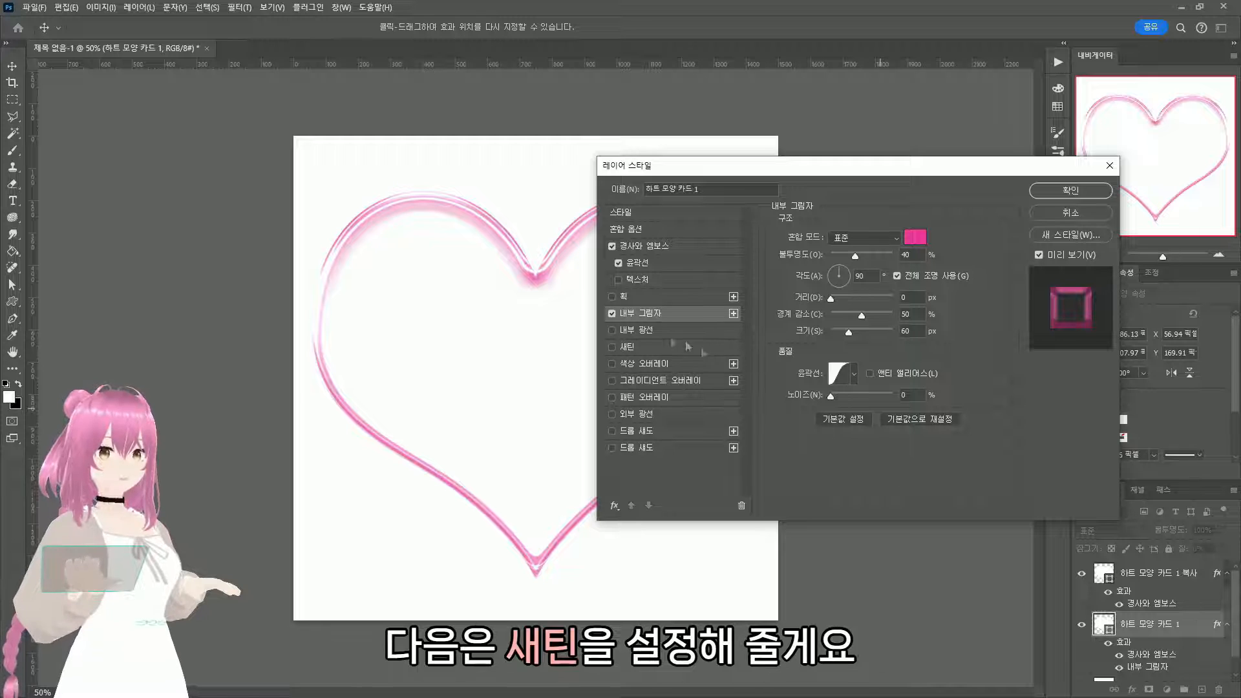
# Enable Satin on the lower heart layer and choose a deep pink as its colour
pyautogui.click(650, 347)
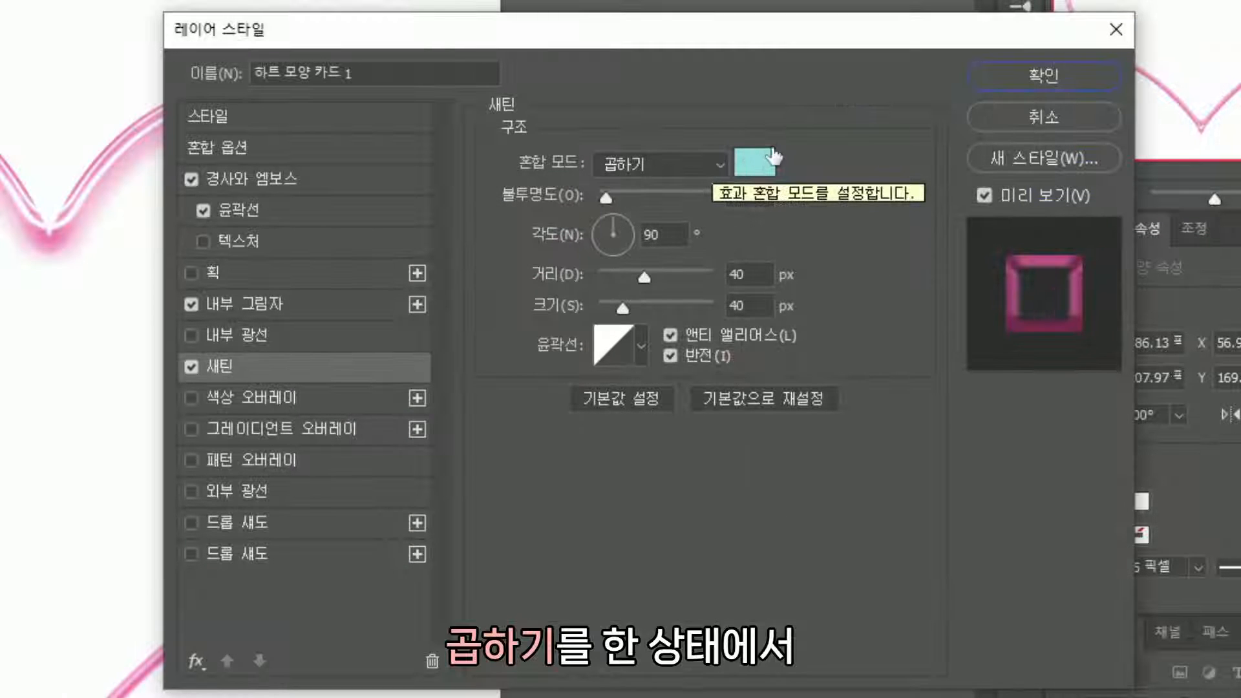
pyautogui.click(769, 161)
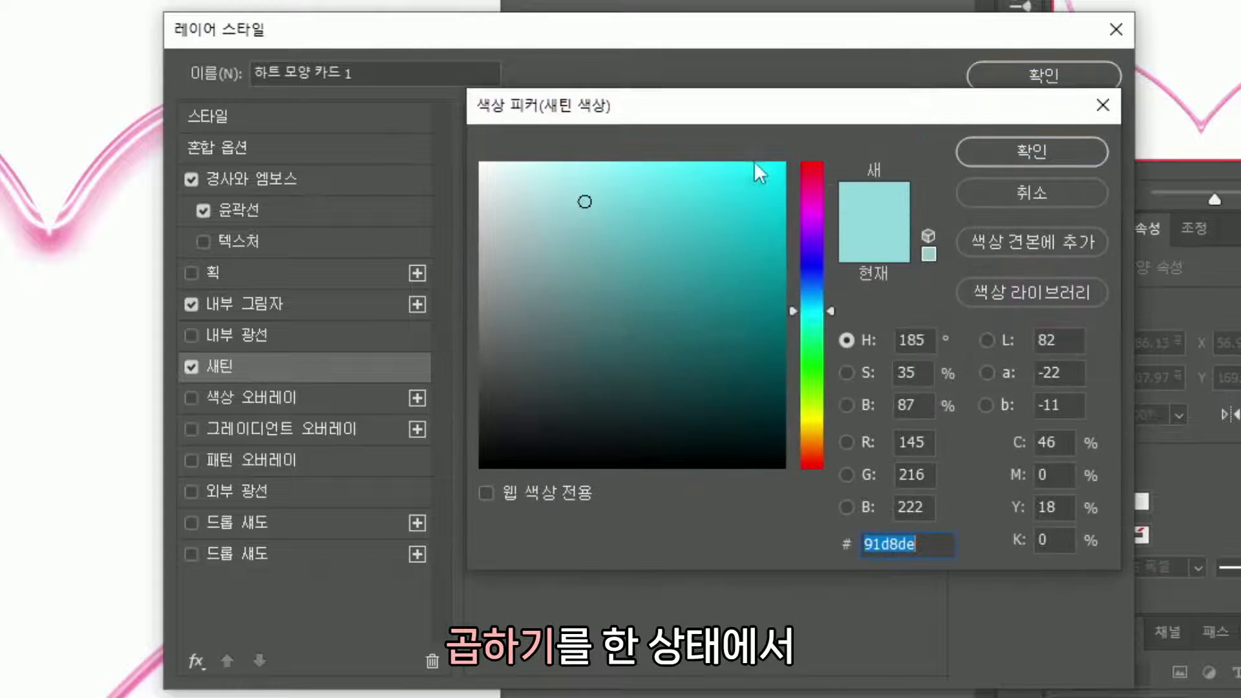
pyautogui.moveTo(808, 226); pyautogui.dragTo(812, 193)
pyautogui.moveTo(762, 229); pyautogui.dragTo(770, 190)
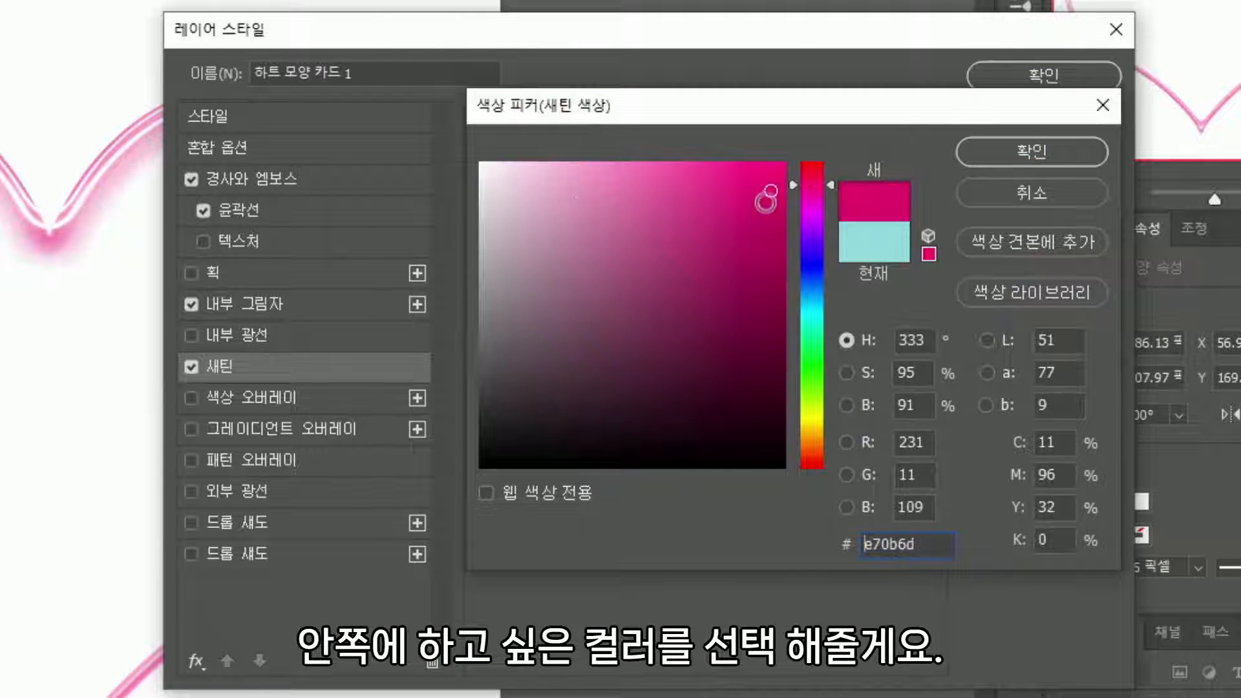
pyautogui.click(770, 163)
pyautogui.click(771, 199)
pyautogui.click(1032, 152)
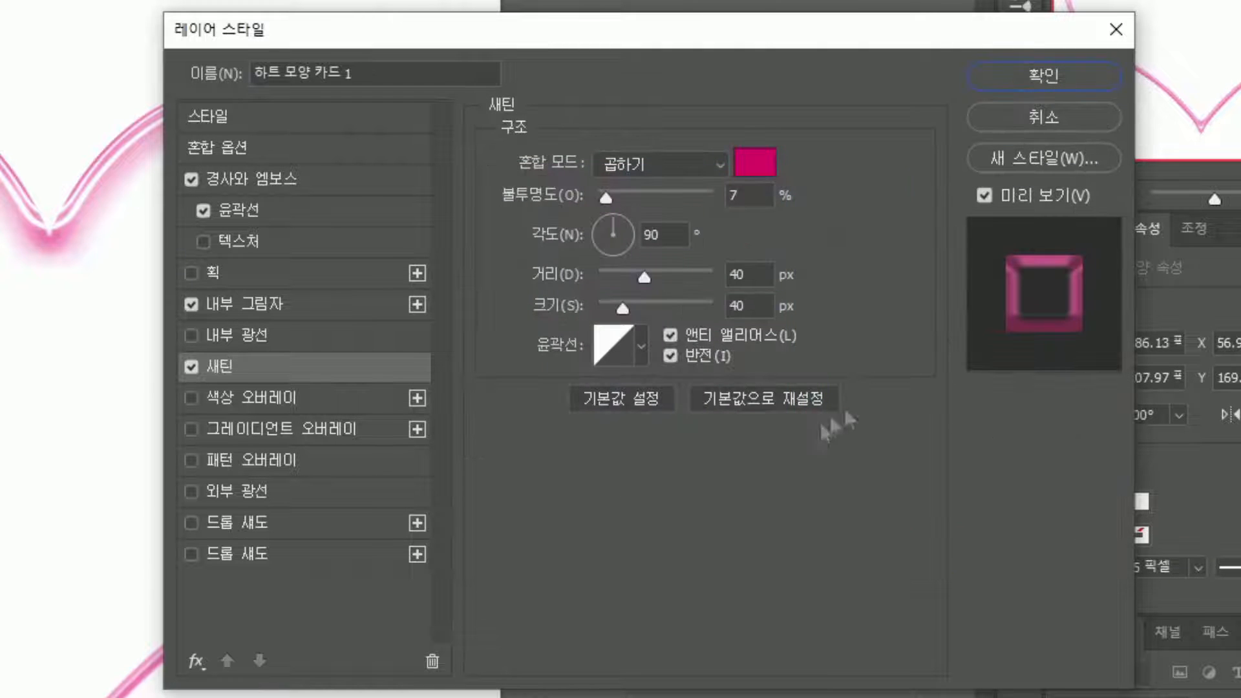
# Set the satin's opacity to 35%, distance to 125 px and size to 158 px
pyautogui.write('40')
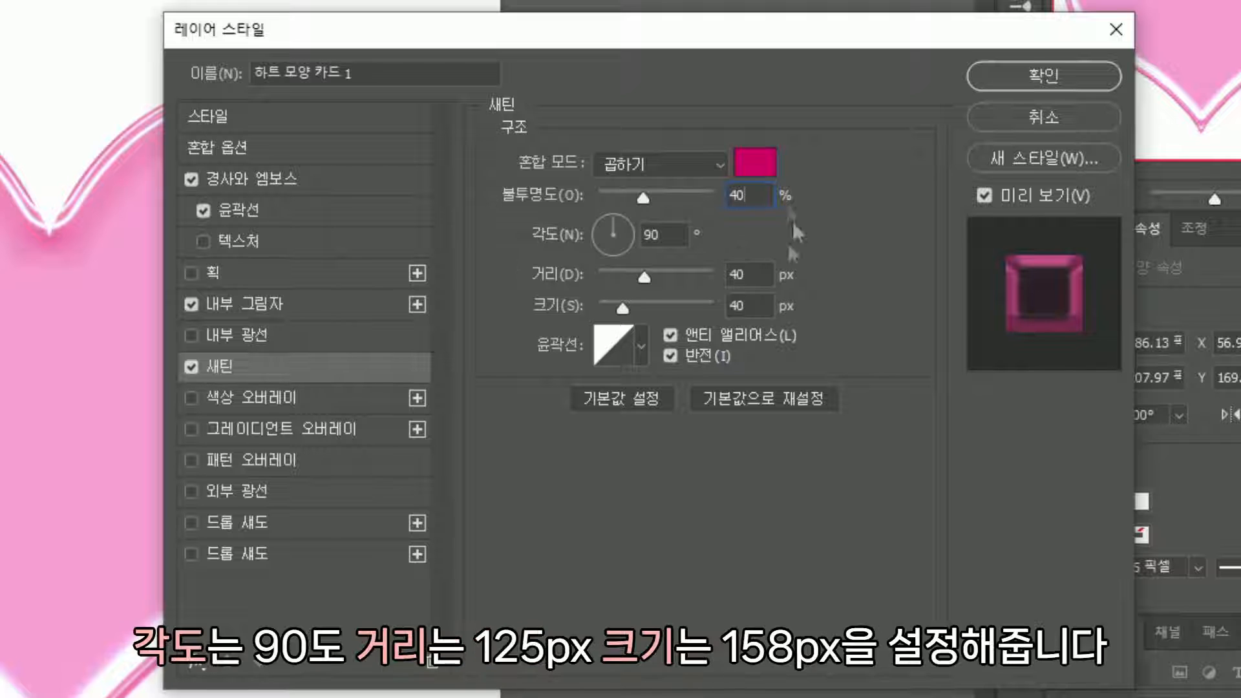
pyautogui.click(769, 273)
pyautogui.write('125')
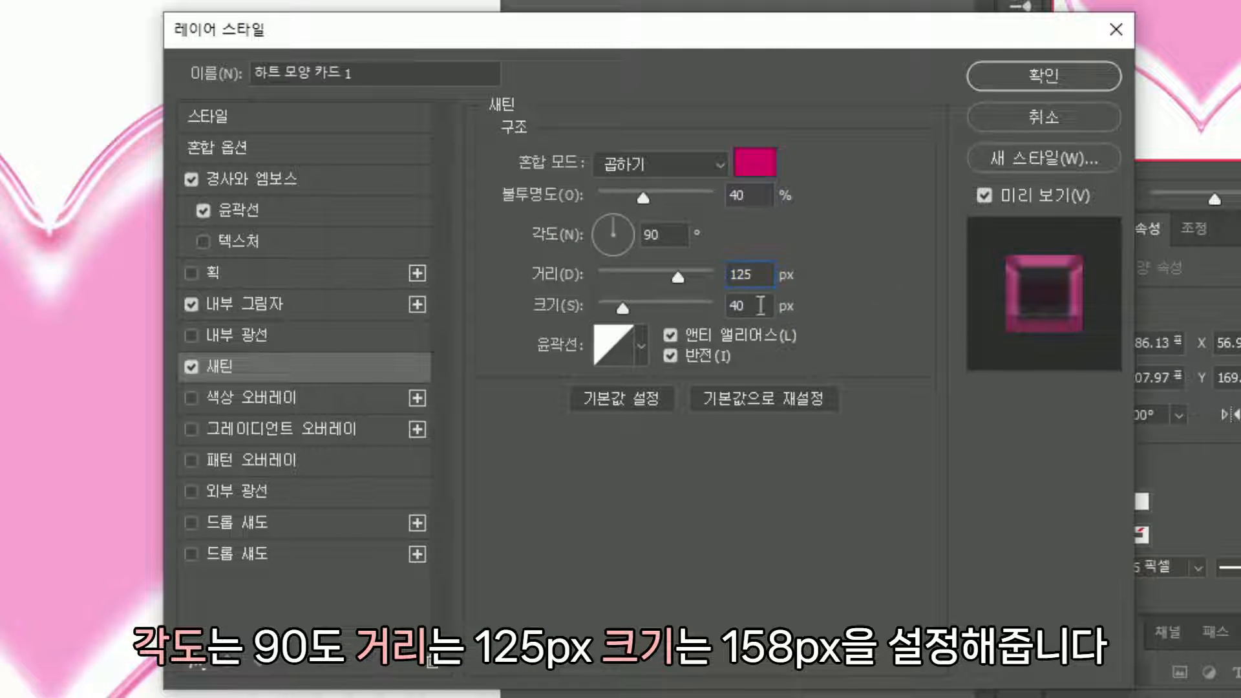
pyautogui.moveTo(760, 305); pyautogui.dragTo(603, 304)
pyautogui.write('158')
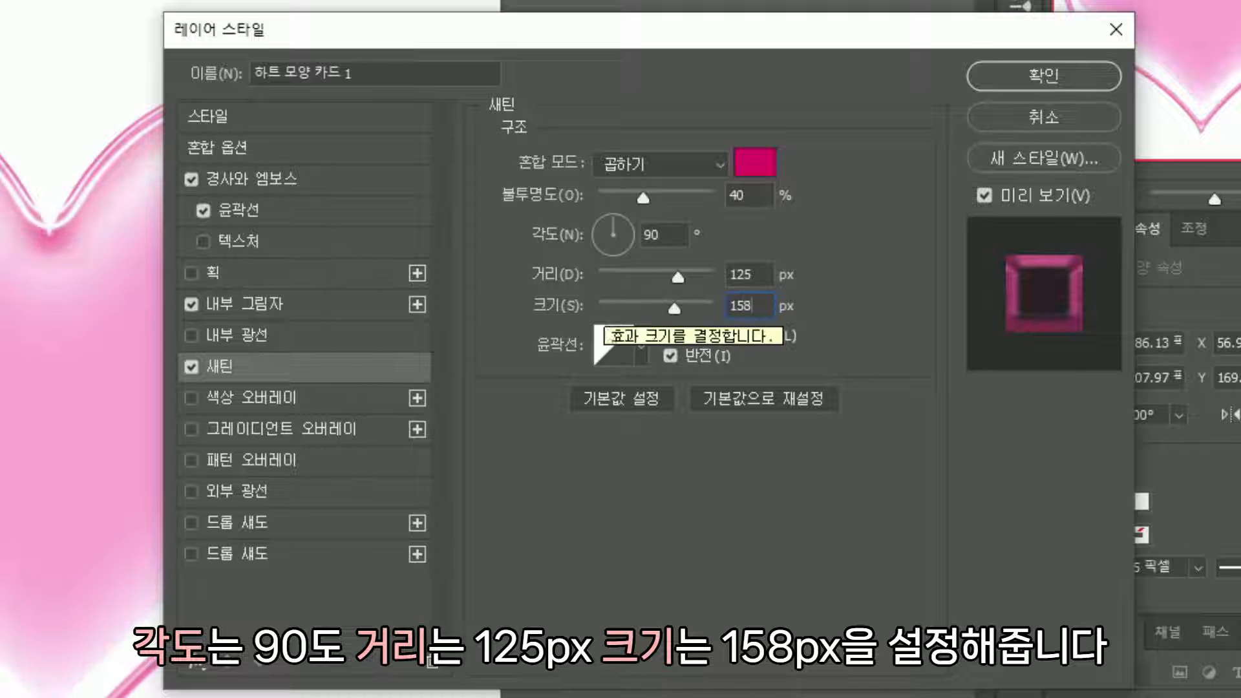
pyautogui.click(630, 490)
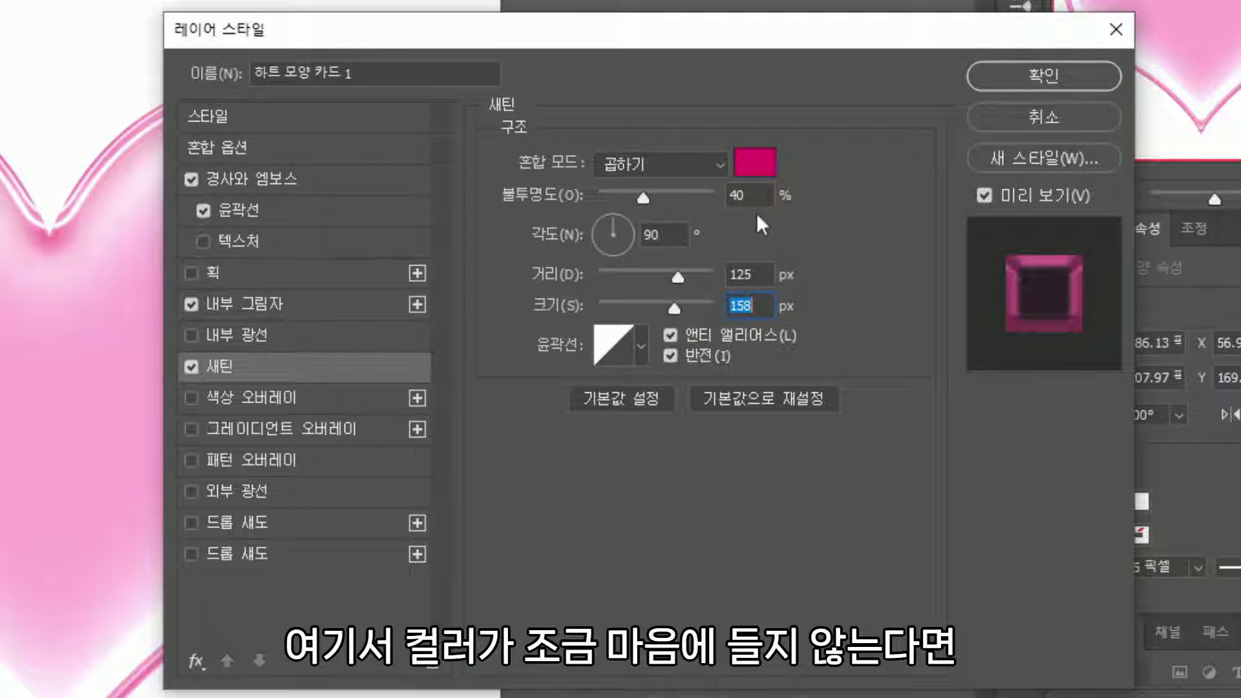
pyautogui.moveTo(642, 200)
pyautogui.mouseDown()
pyautogui.moveTo(619, 202)
pyautogui.moveTo(639, 200)
pyautogui.mouseUp()
pyautogui.write('35')
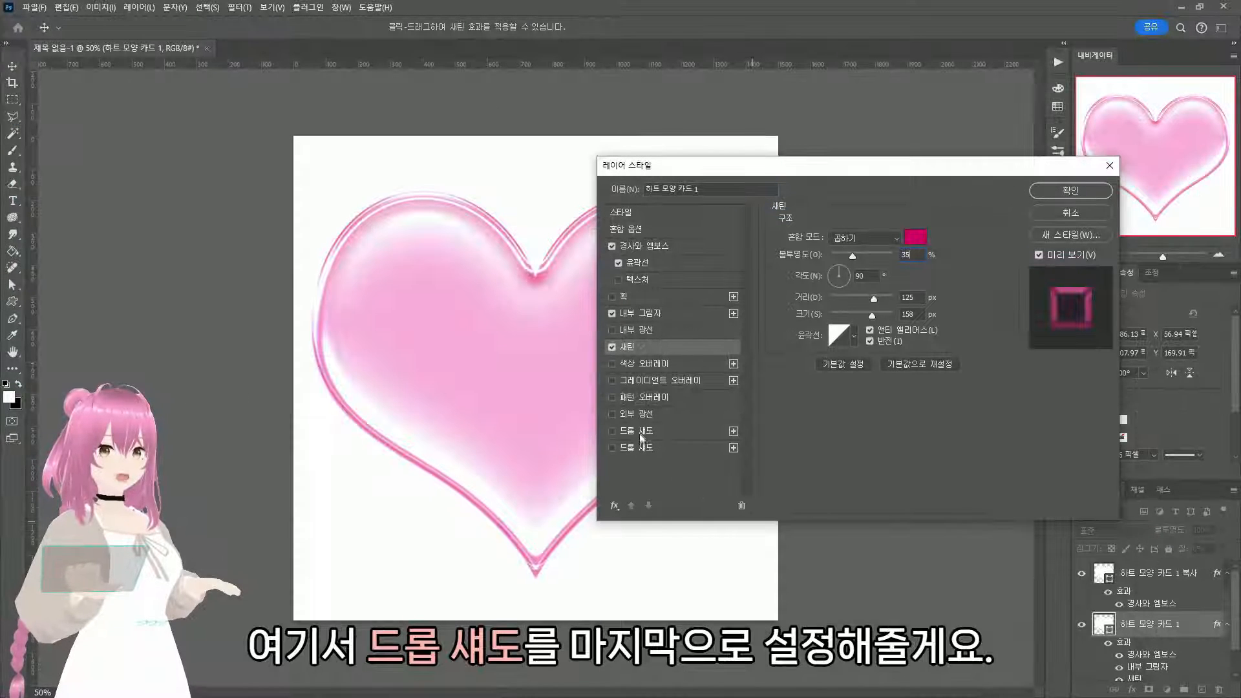
# Enable Drop Shadow on the lower heart layer, keeping Normal blend mode, and choose a vivid magenta as its colour
pyautogui.click(640, 433)
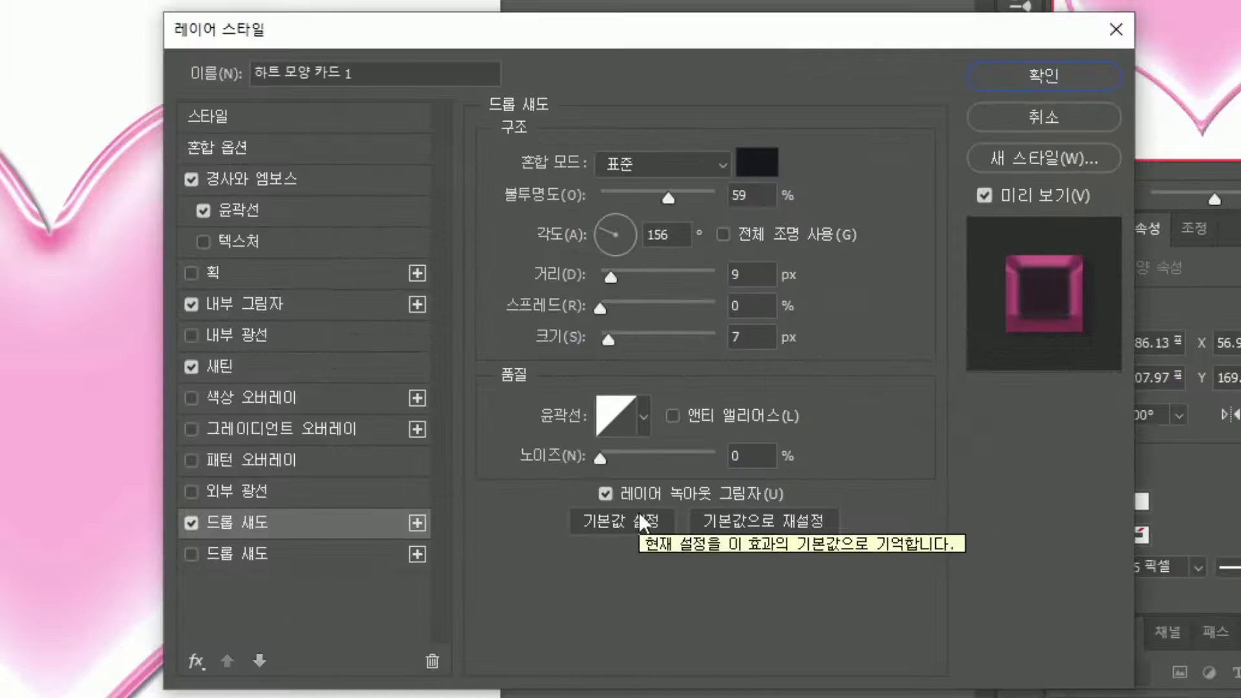
pyautogui.click(879, 240)
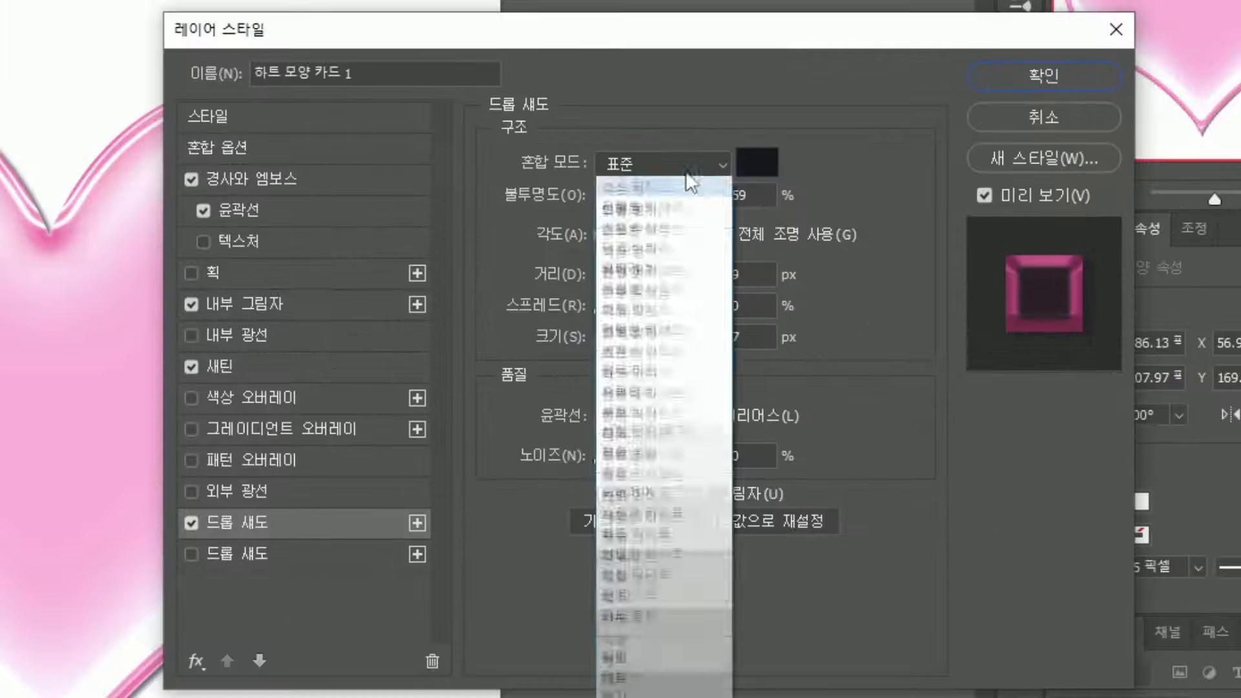
pyautogui.click(878, 250)
pyautogui.click(909, 238)
pyautogui.click(946, 253)
pyautogui.click(698, 207)
pyautogui.press('Return')
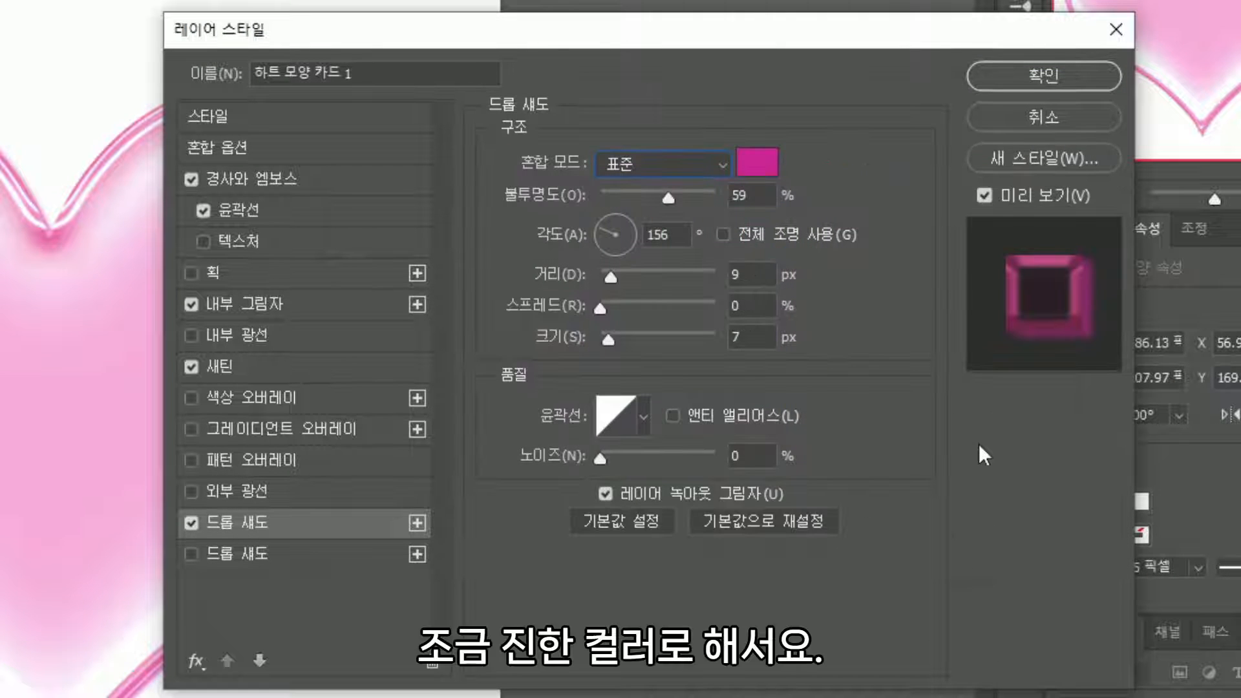
# Set the drop shadow's opacity to 16%, angle to 90°, distance to 21 px and size to 49 px, and apply the layer styles
pyautogui.doubleClick(762, 190)
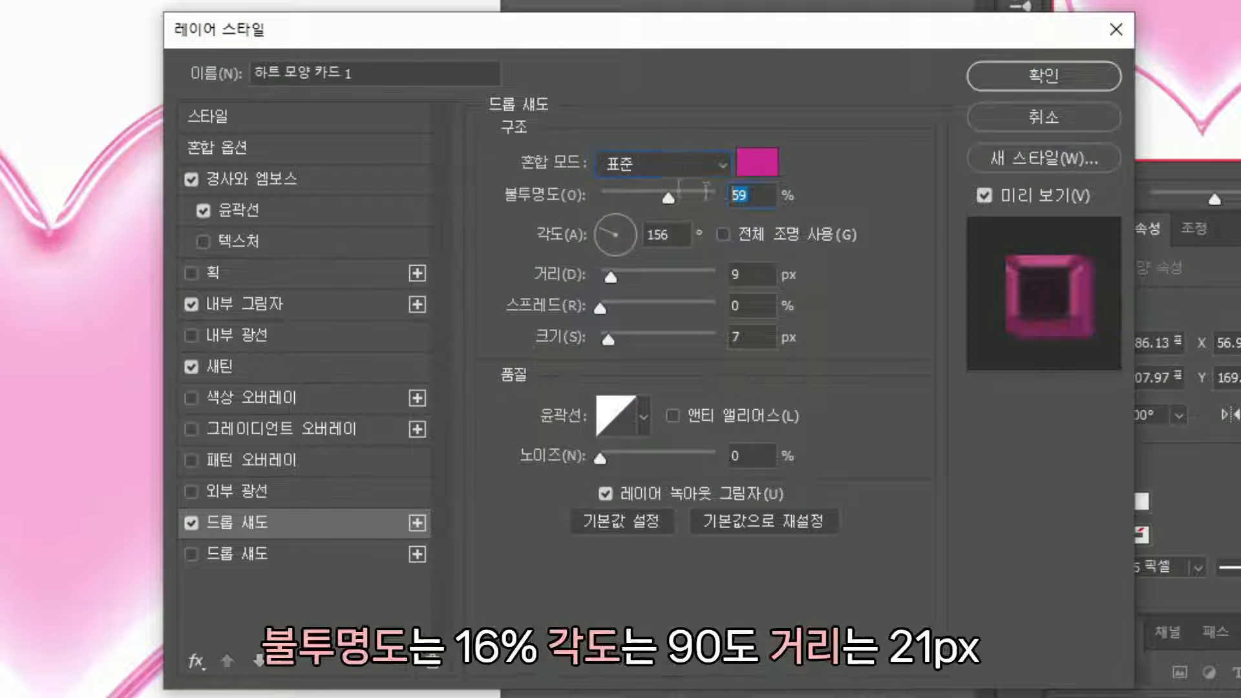
pyautogui.write('16')
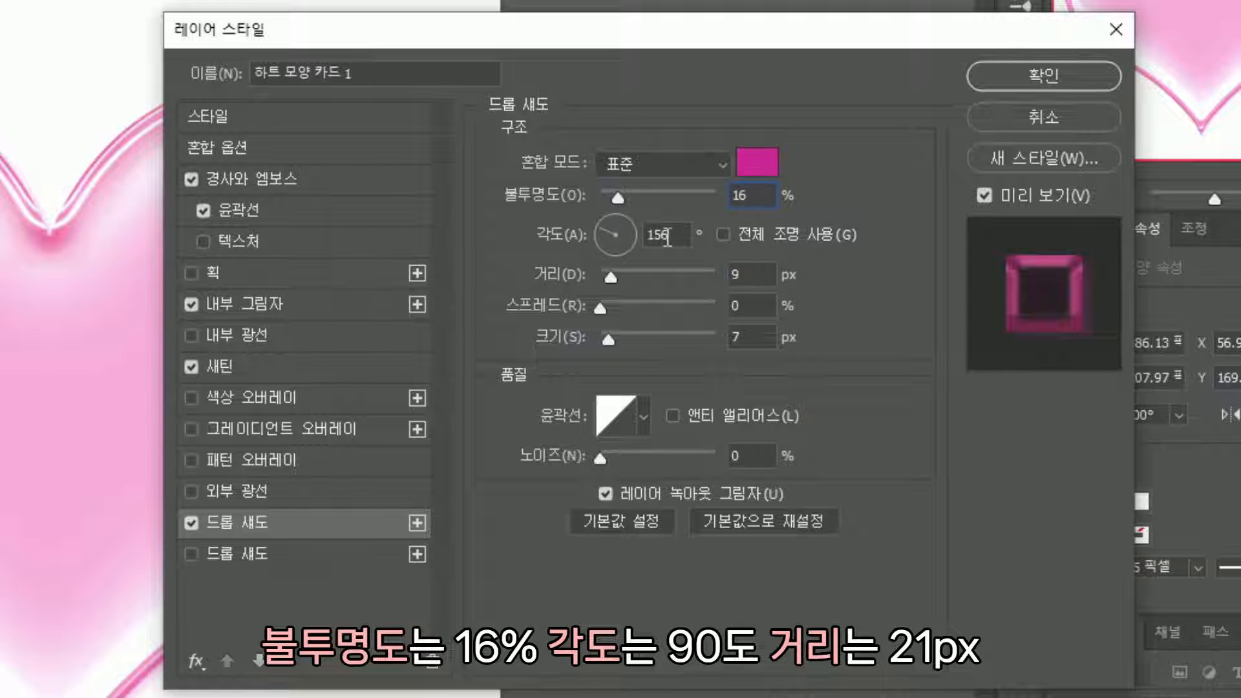
pyautogui.press('Tab')
pyautogui.write('90')
pyautogui.press('Tab')
pyautogui.write('21')
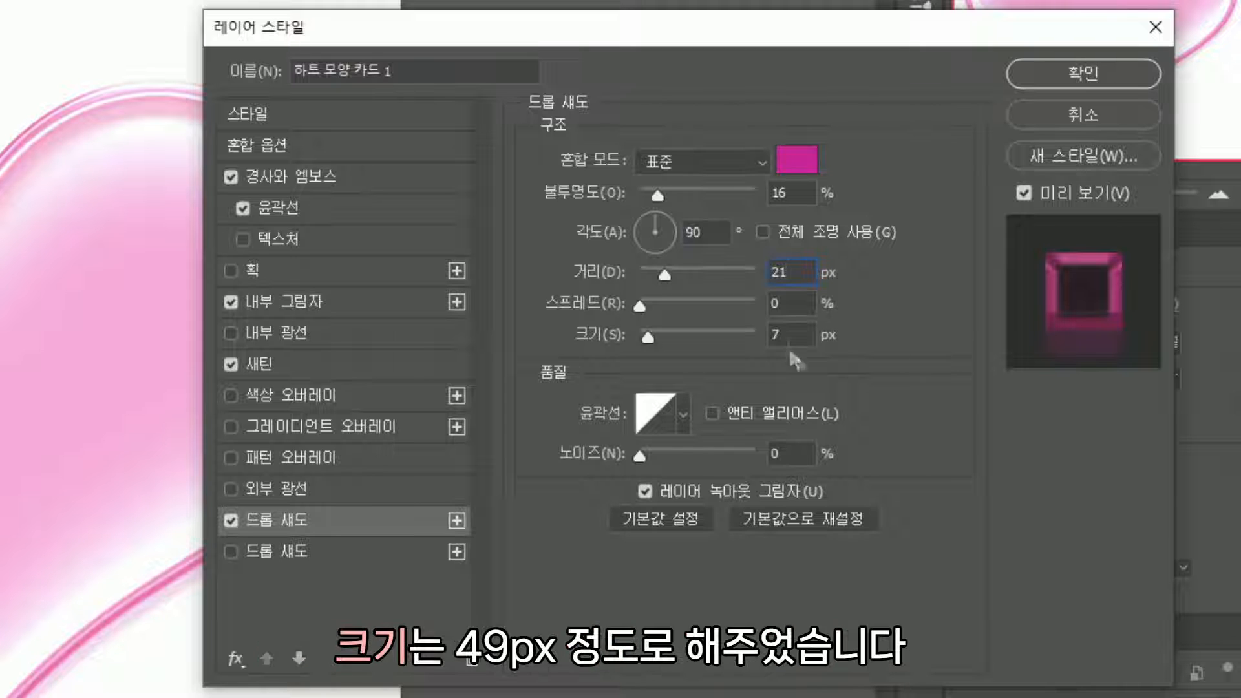
pyautogui.doubleClick(789, 334)
pyautogui.write('49')
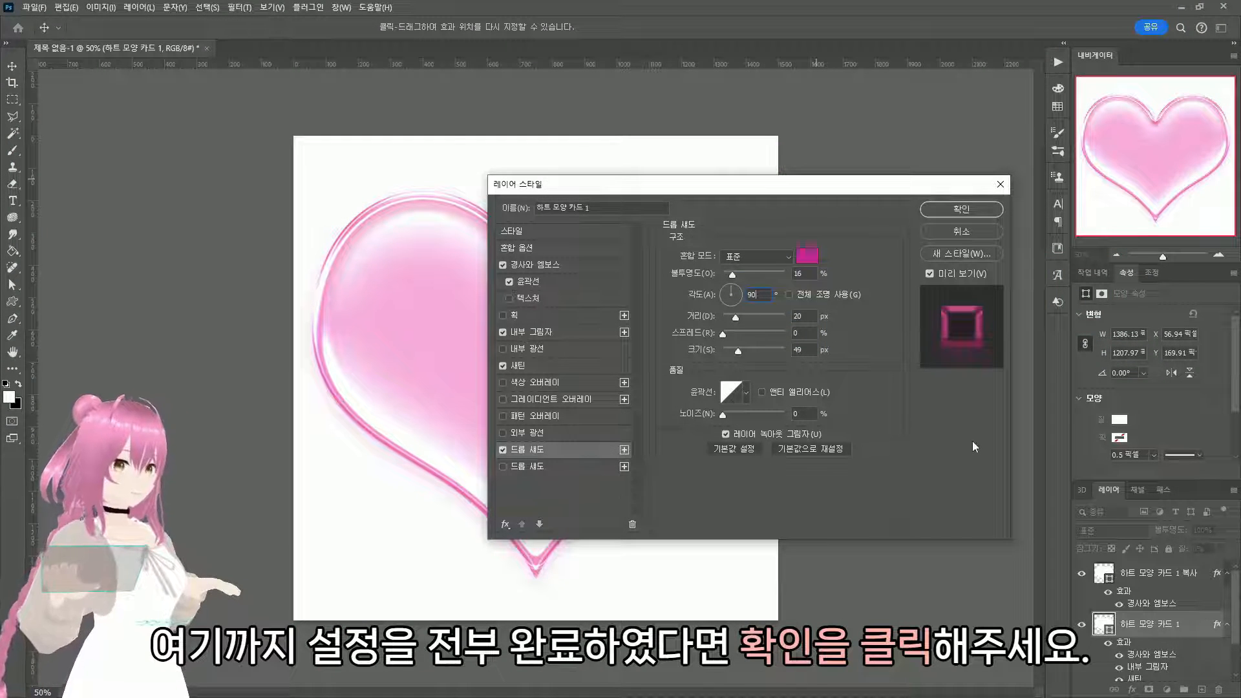
pyautogui.click(961, 209)
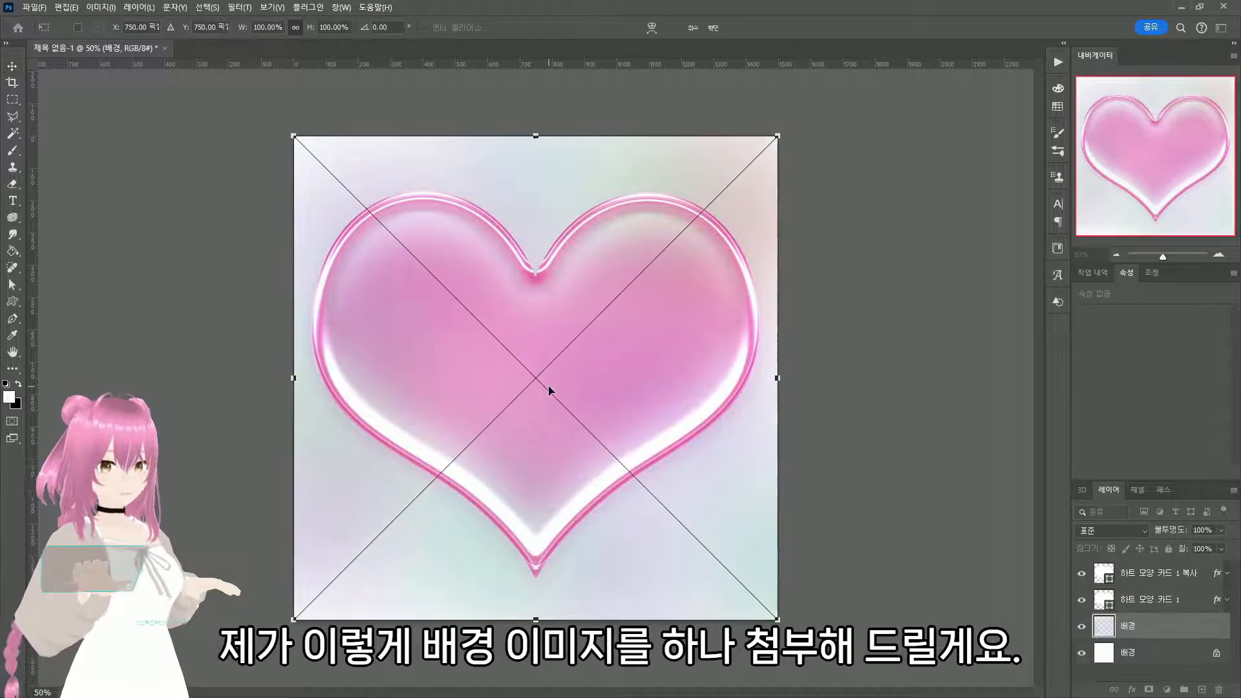
# Place the pastel background image at full canvas size beneath the two heart layers
pyautogui.press('Return')
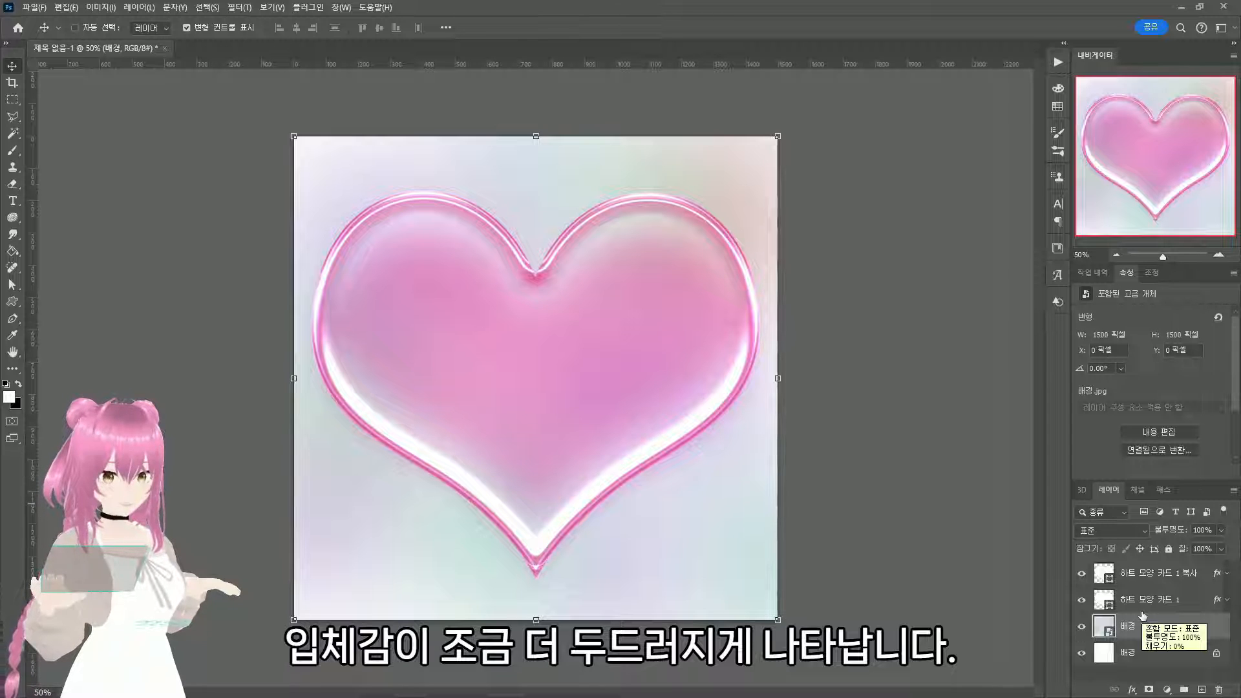
# Reopen Bevel & Emboss on the upper heart layer and increase its size to about 136 px
pyautogui.click(1158, 580)
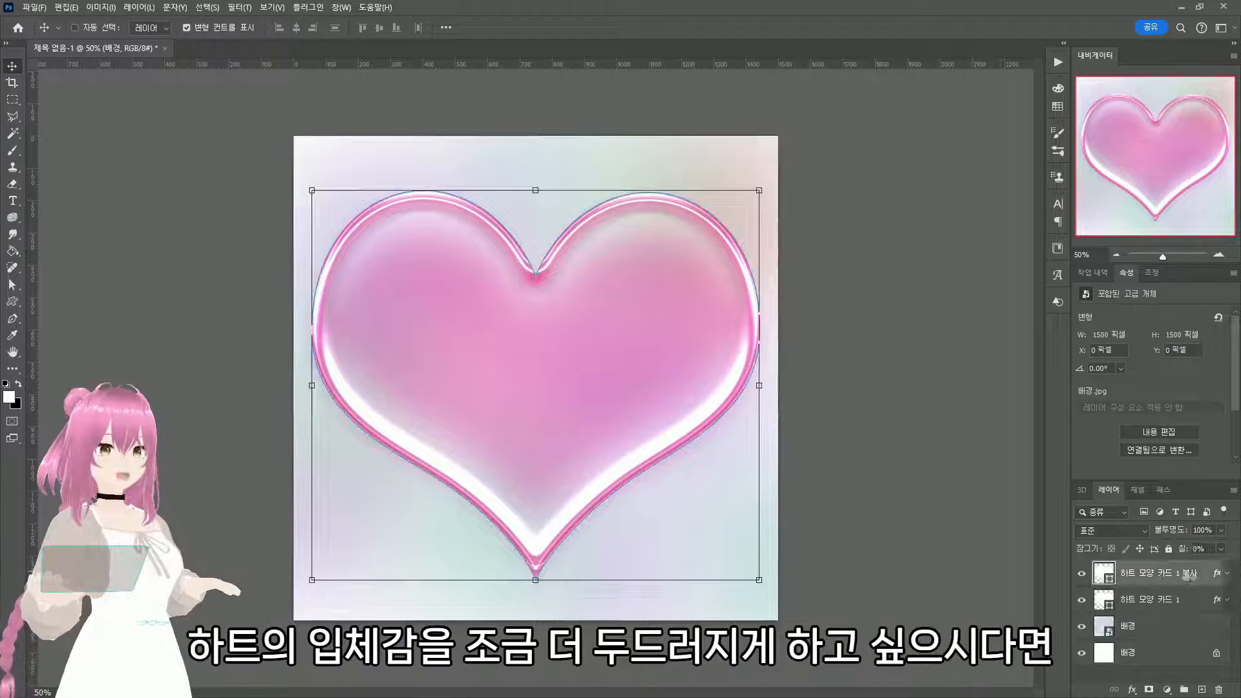
pyautogui.click(1227, 573)
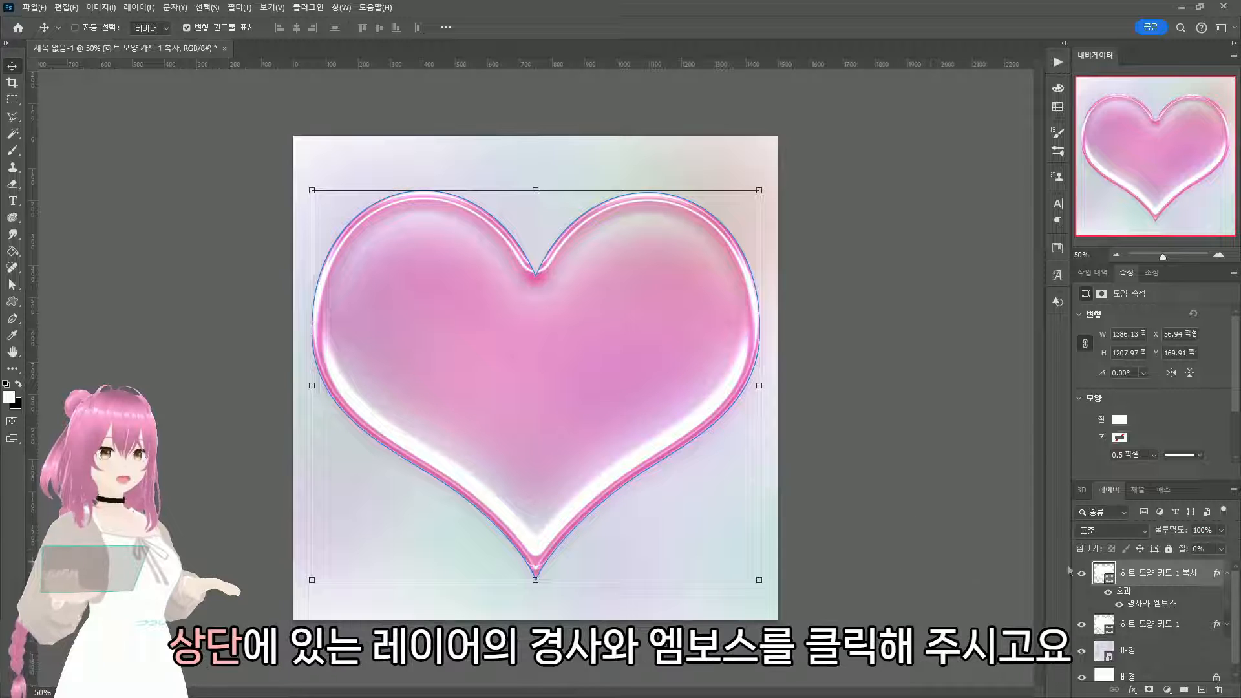
pyautogui.doubleClick(1148, 605)
pyautogui.moveTo(834, 191); pyautogui.dragTo(961, 195)
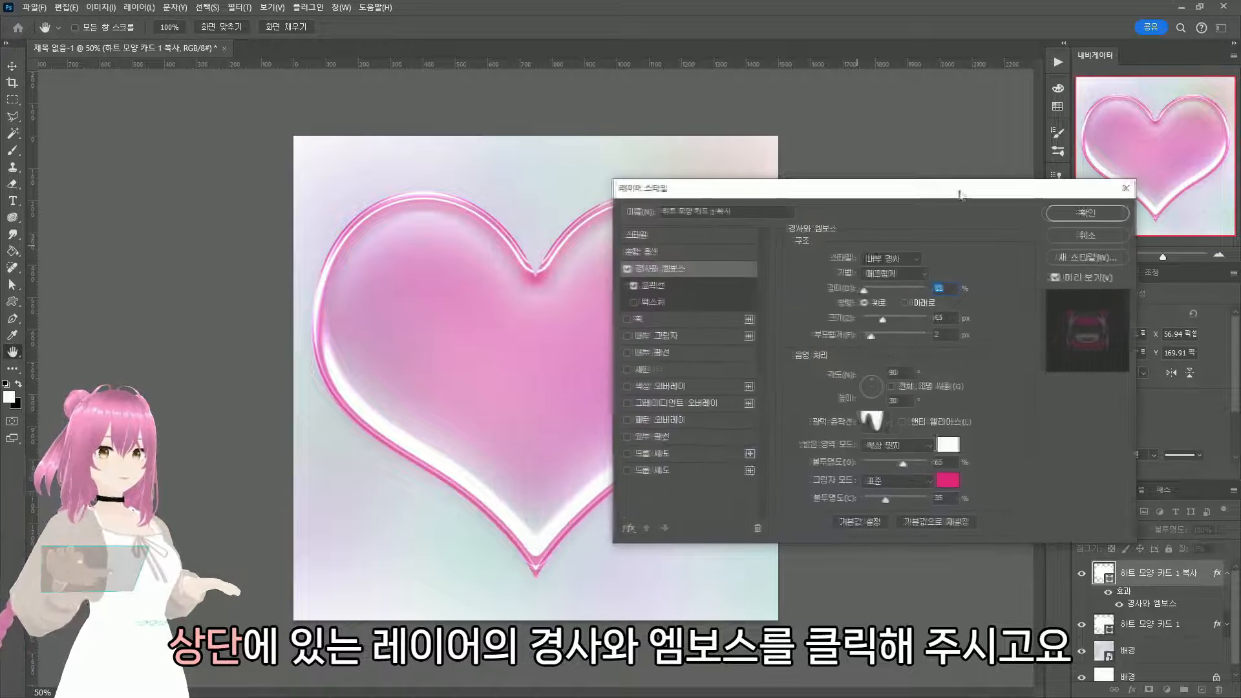
pyautogui.moveTo(884, 319)
pyautogui.mouseDown()
pyautogui.moveTo(928, 321)
pyautogui.moveTo(884, 322)
pyautogui.moveTo(900, 317)
pyautogui.mouseUp()
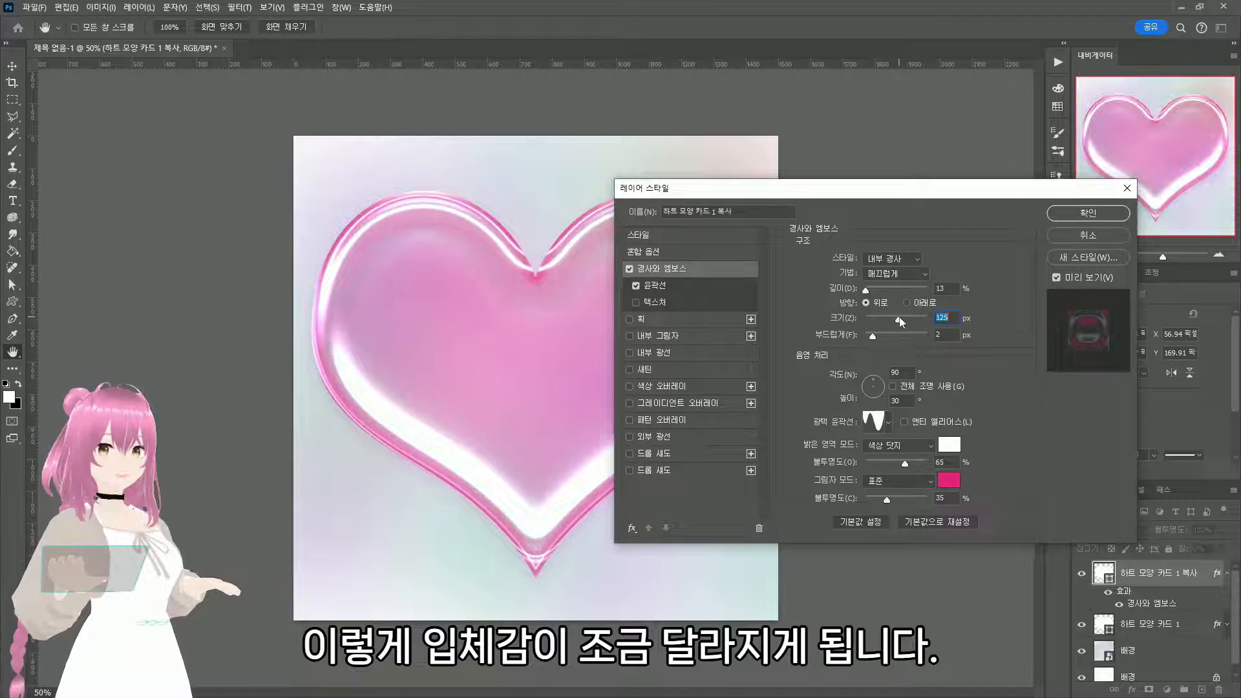
# Move the highlights on the upper heart by changing the bevel's light angle to about -3° and altitude to about 37°
pyautogui.moveTo(870, 384); pyautogui.dragTo(873, 393)
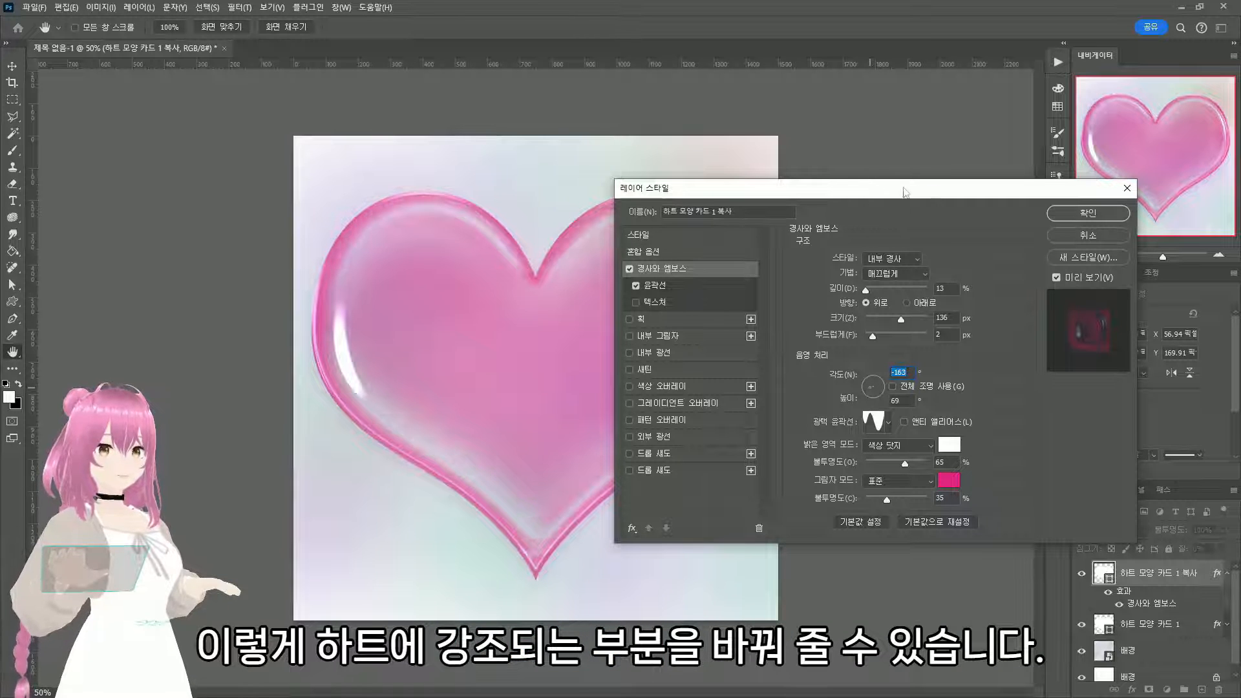
pyautogui.moveTo(905, 191); pyautogui.dragTo(1005, 190)
pyautogui.moveTo(968, 382); pyautogui.dragTo(980, 391)
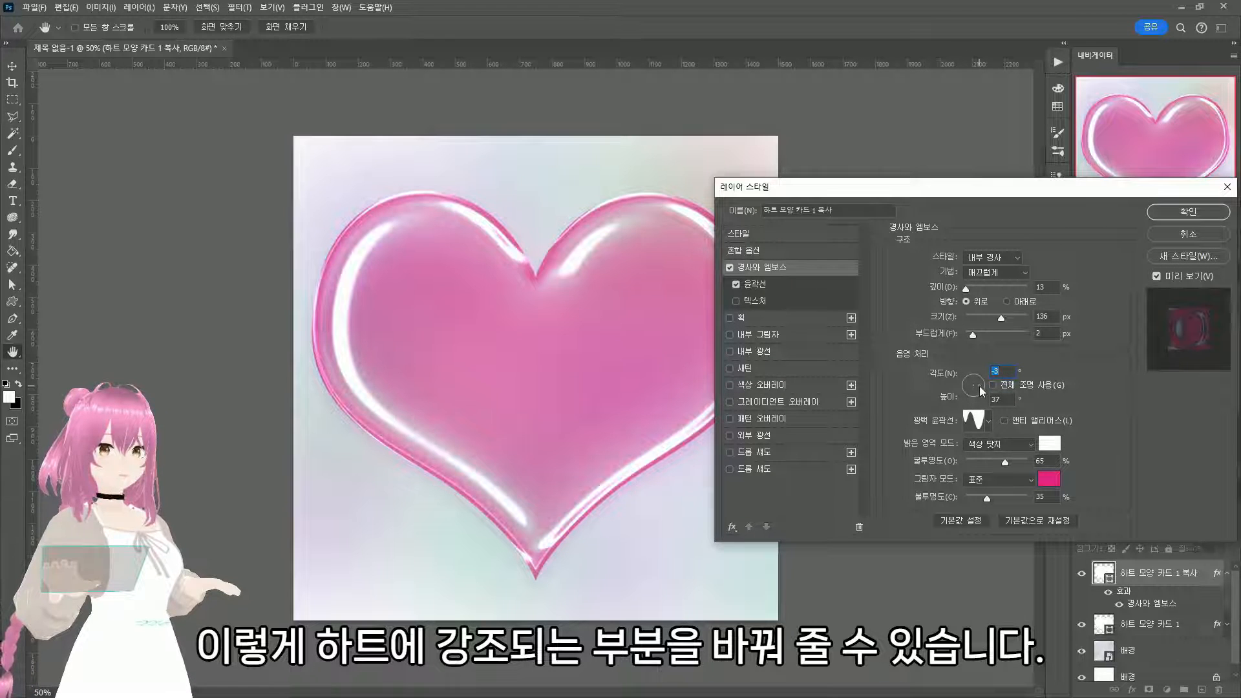